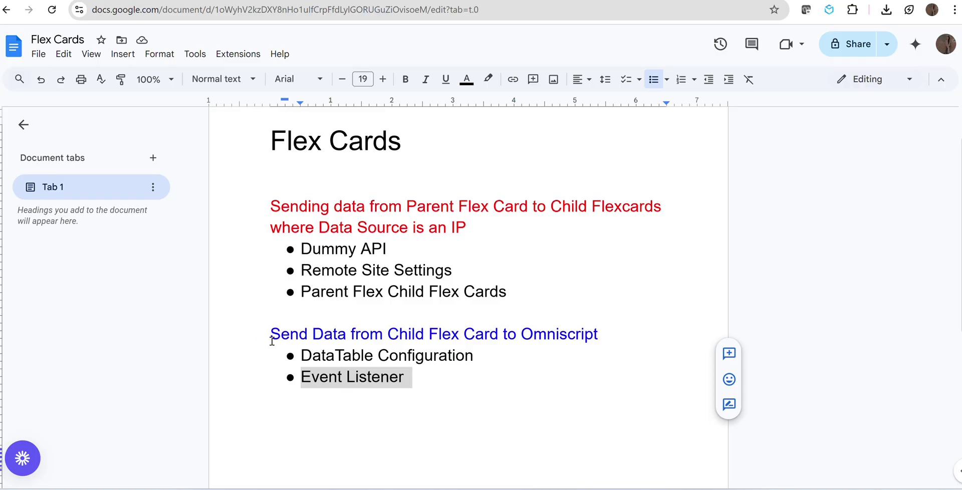
Review the doc's heading plus DataTable Configuration and Event Listener bullets, then switch to the Salesforce Omni page.
left_click_drag(272, 342, 599, 327)
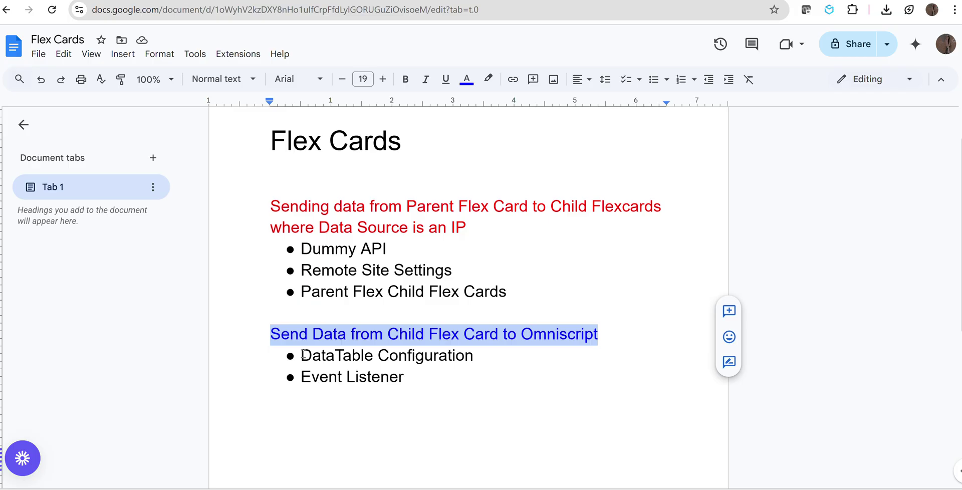
left_click_drag(303, 355, 484, 357)
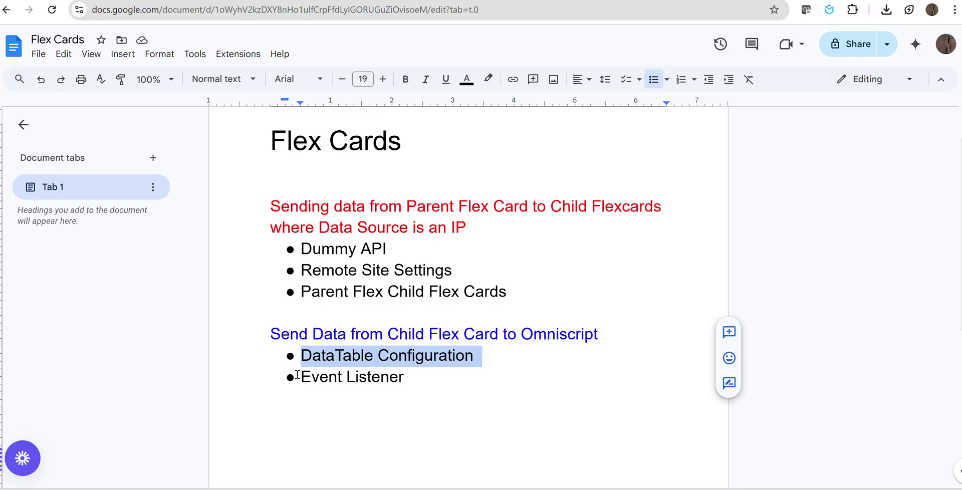
left_click_drag(301, 377, 420, 370)
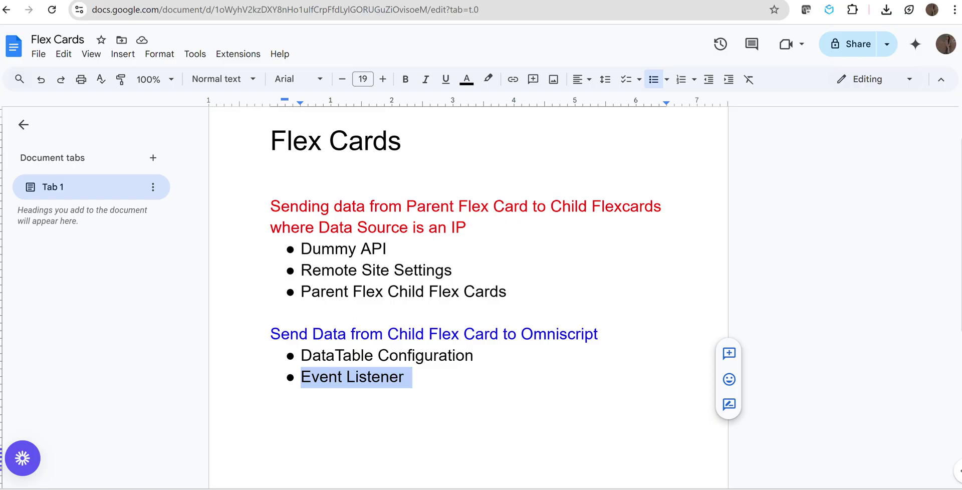
left_click(220, 1)
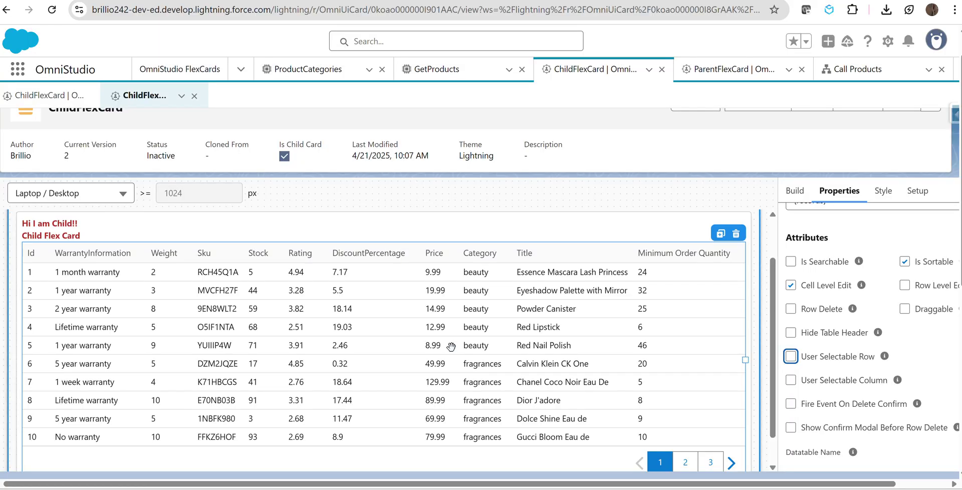
Check User Selectable Row in the product datatable's Attributes properties.
scroll(436, 360, "up", 1)
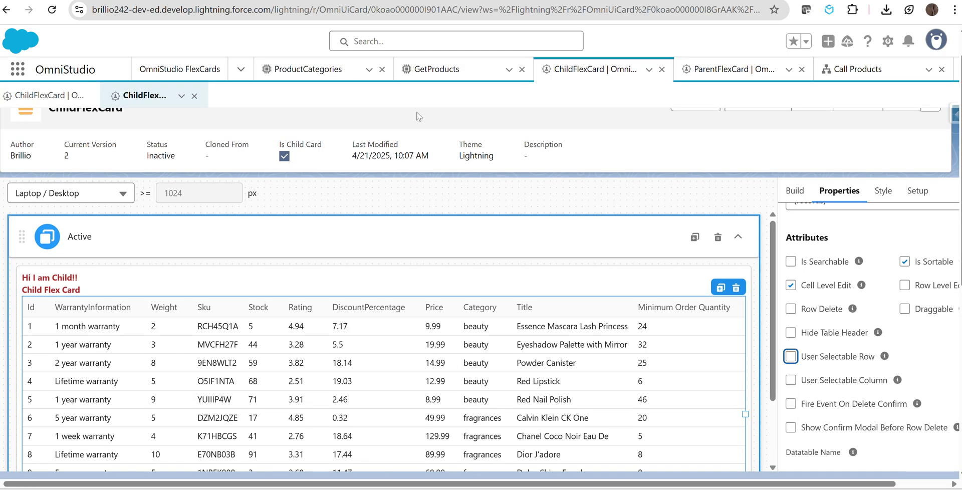
scroll(419, 116, "up", 1)
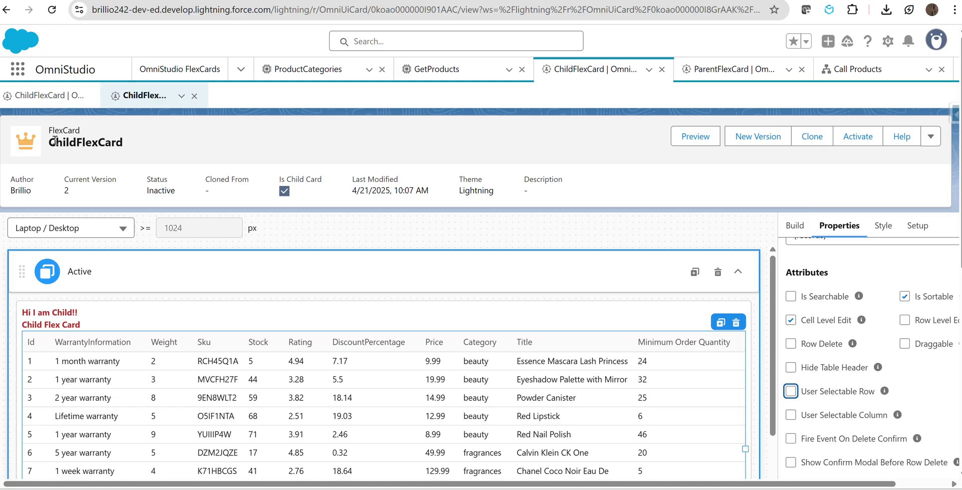
left_click_drag(52, 142, 139, 143)
scroll(295, 398, "down", 2)
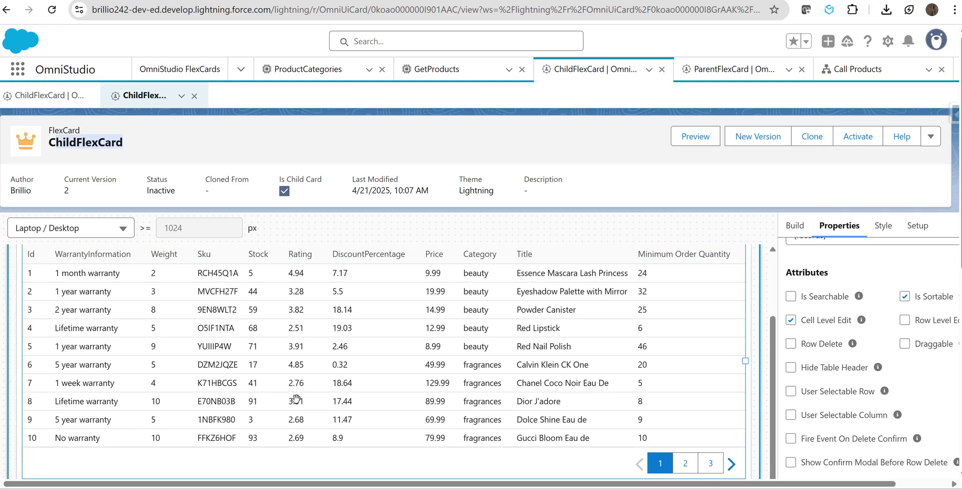
scroll(847, 263, "up", 3)
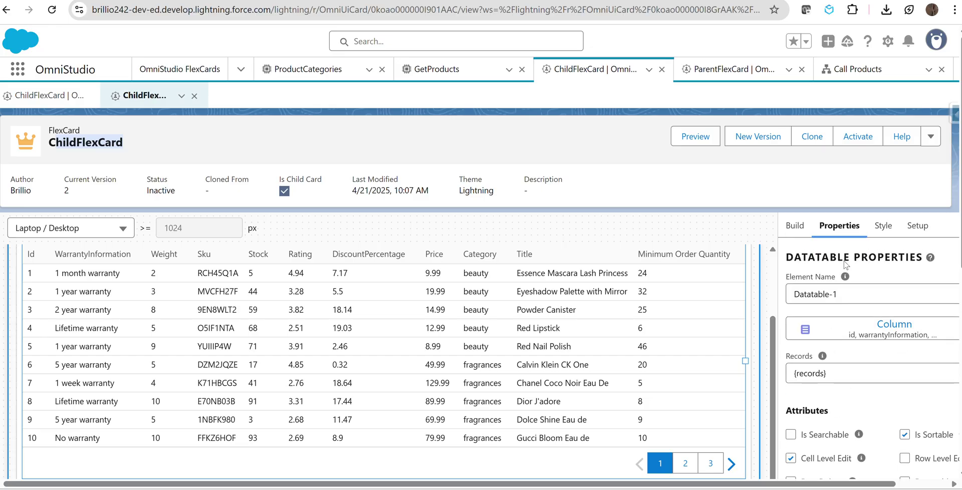
scroll(853, 394, "down", 3)
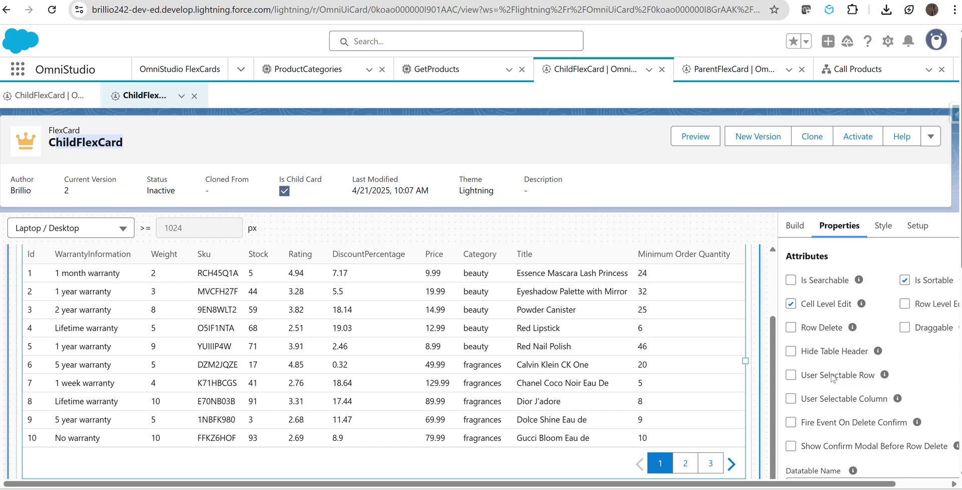
left_click(790, 375)
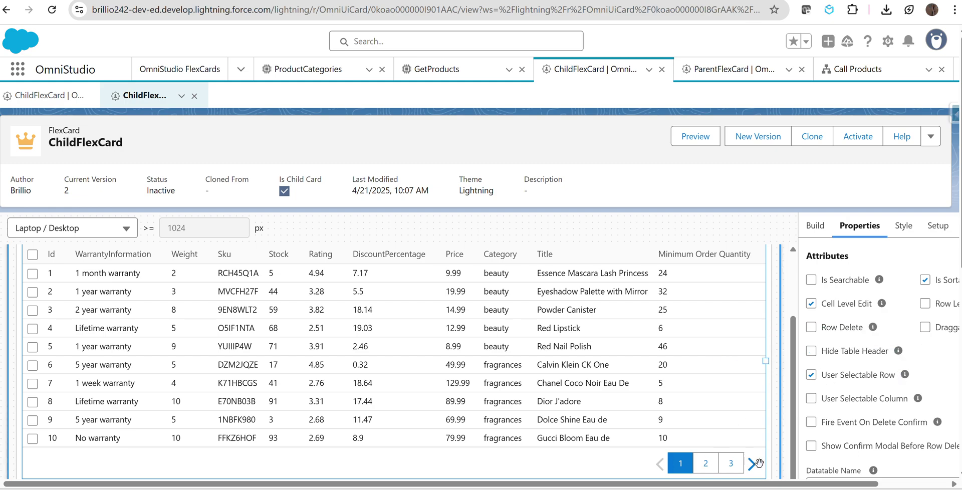
scroll(872, 400, "down", 1)
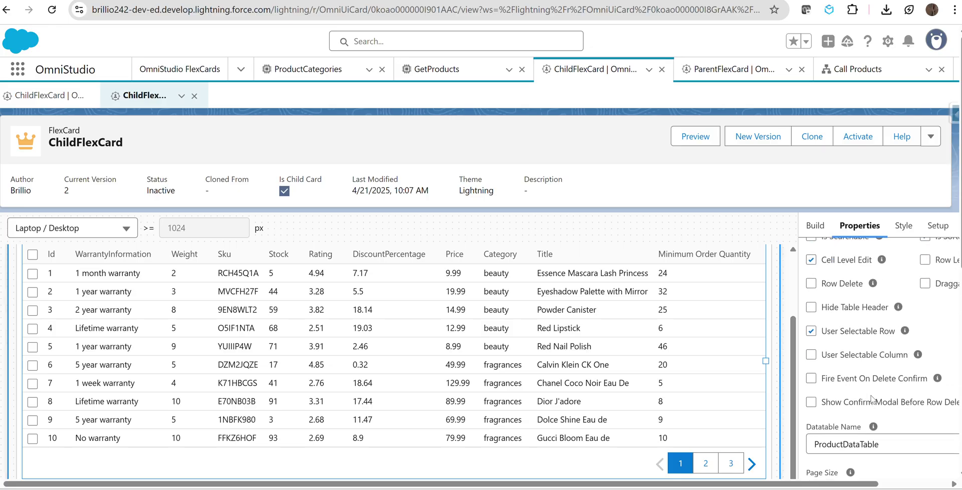
scroll(872, 399, "up", 1)
scroll(872, 398, "down", 5)
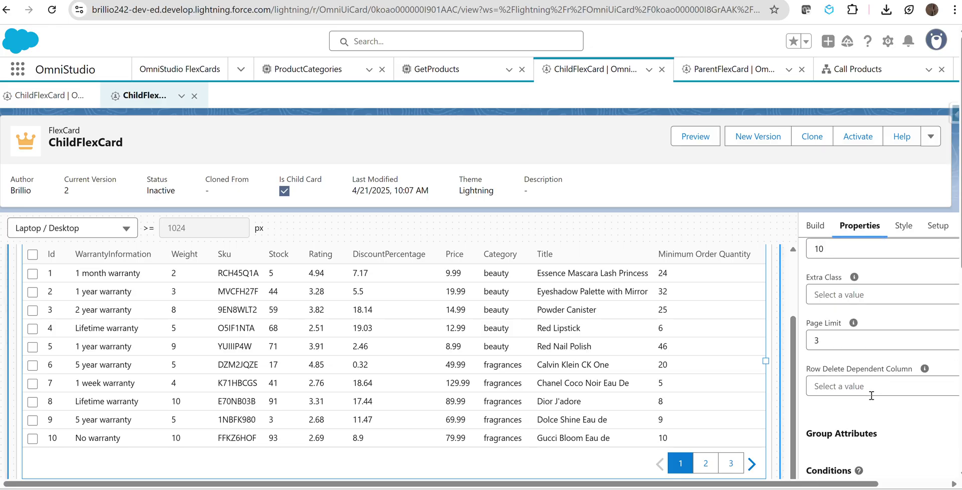
scroll(872, 396, "up", 2)
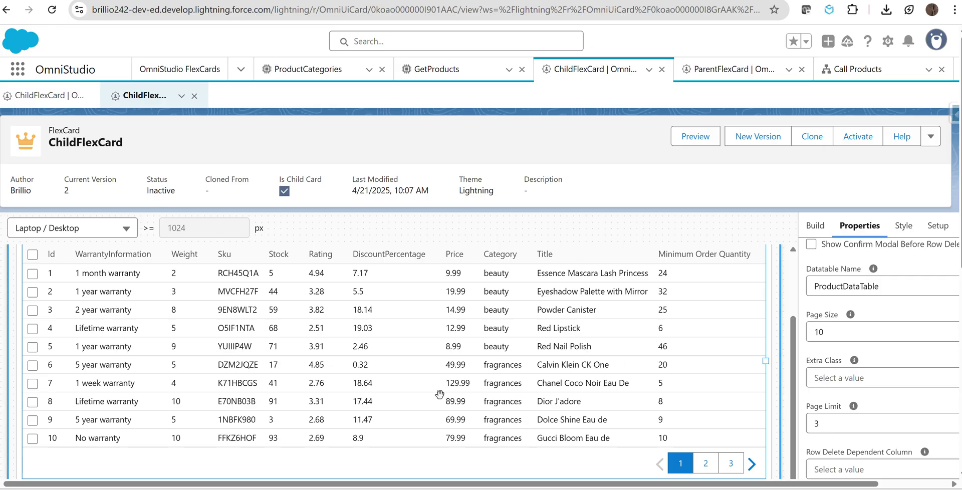
Try a datatable page size of 5, then restore it to 10.
left_click(832, 330)
key("BackSpace")
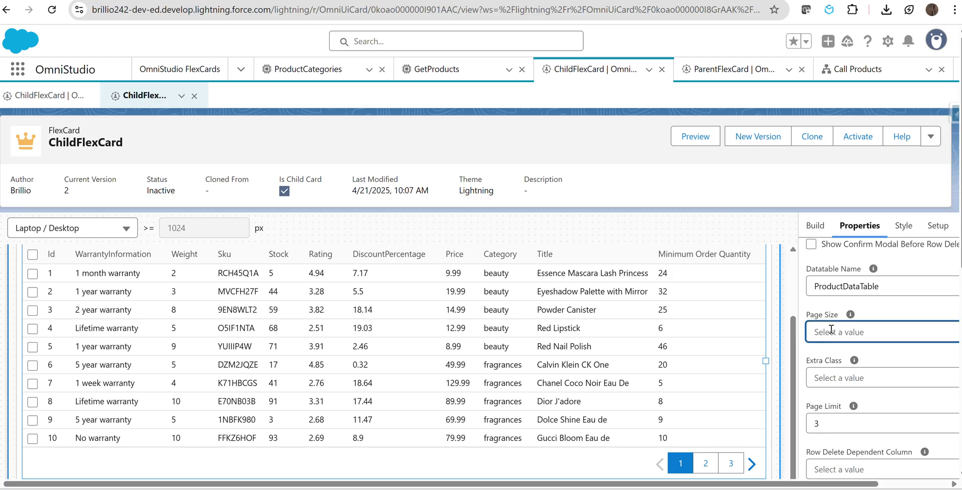
type("5")
mouse_move(853, 360)
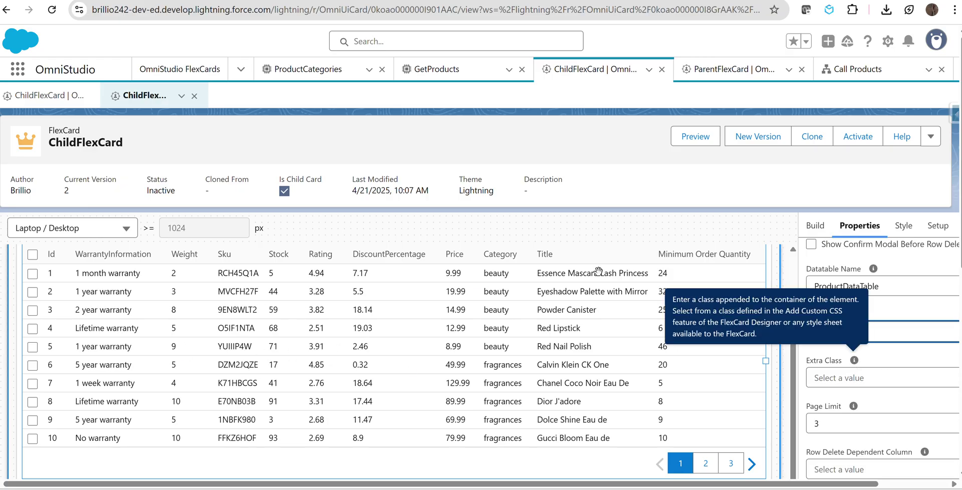
left_click(790, 196)
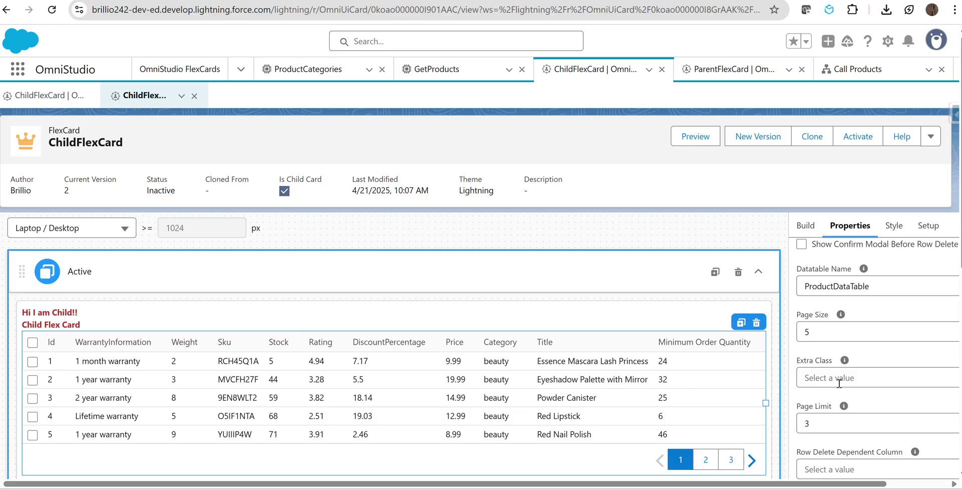
left_click(827, 330)
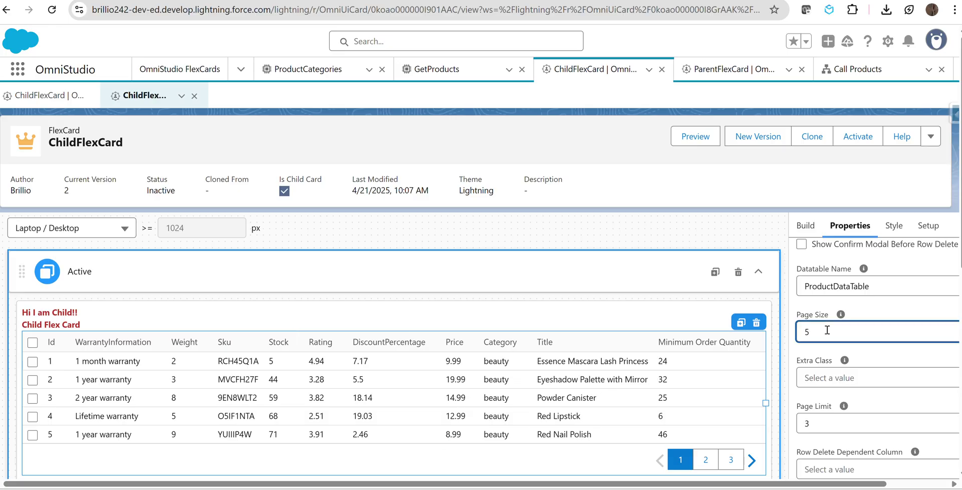
key("BackSpace")
type("10")
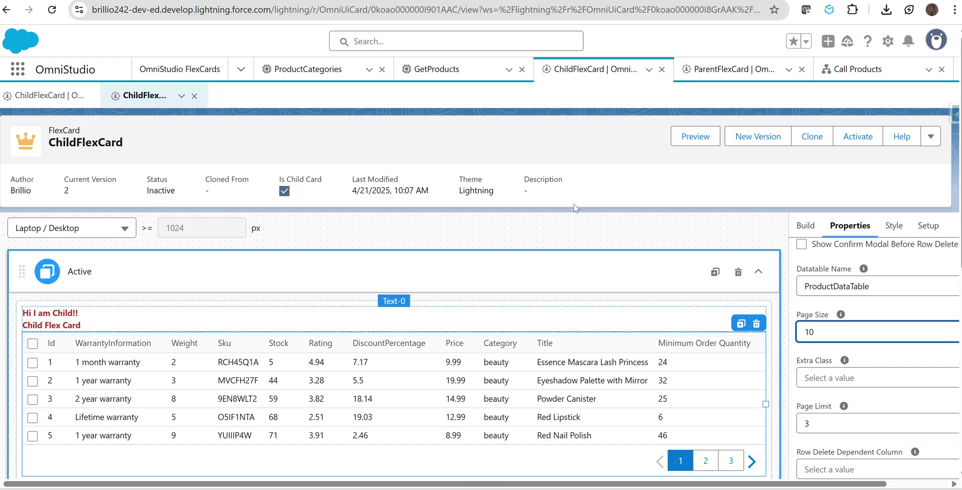
left_click(923, 187)
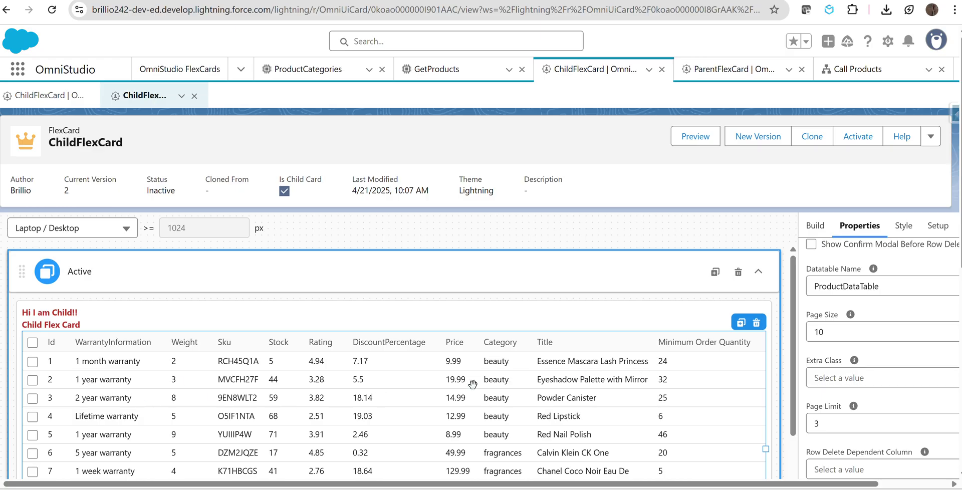
Open the card's Setup settings to view its event listeners.
scroll(919, 315, "right", 3)
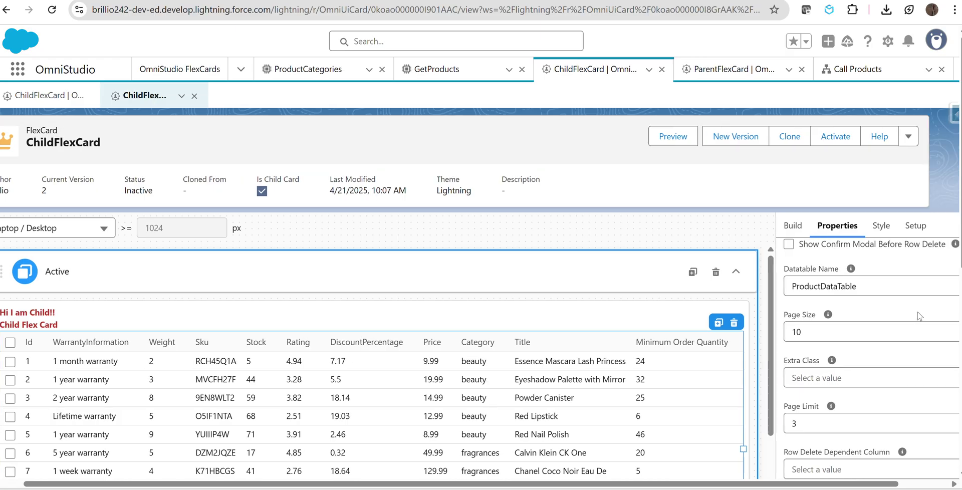
left_click(860, 228)
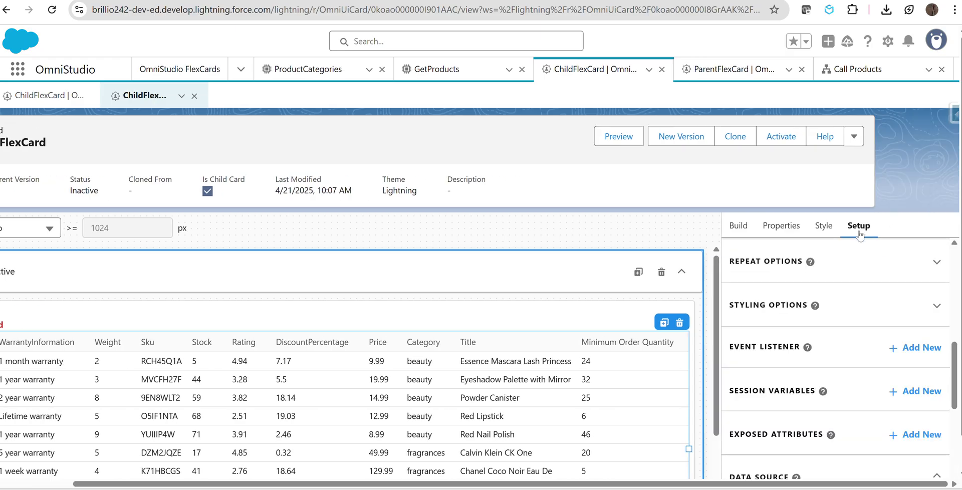
scroll(779, 316, "down", 3)
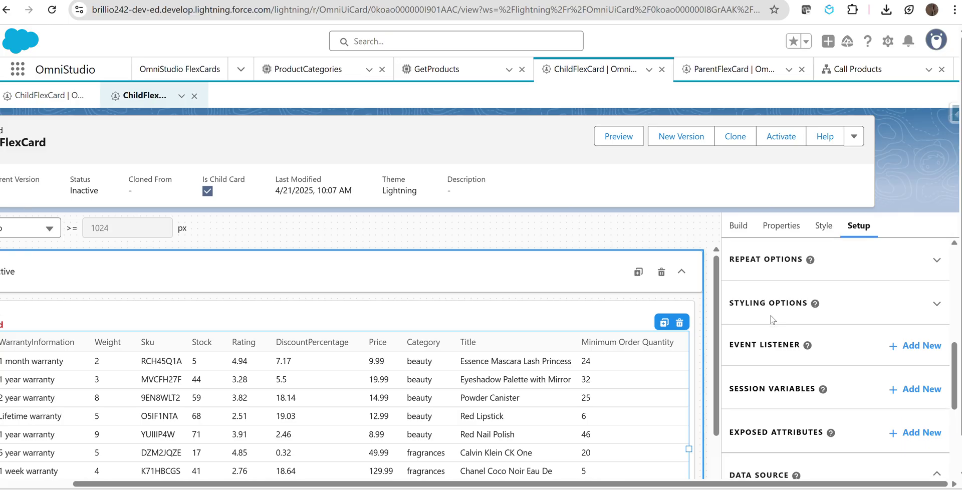
scroll(772, 319, "up", 1)
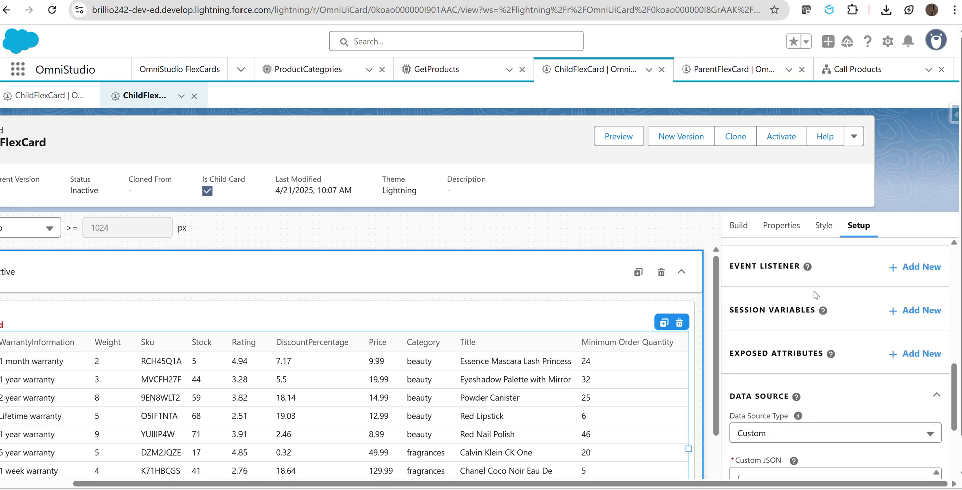
scroll(814, 295, "up", 1)
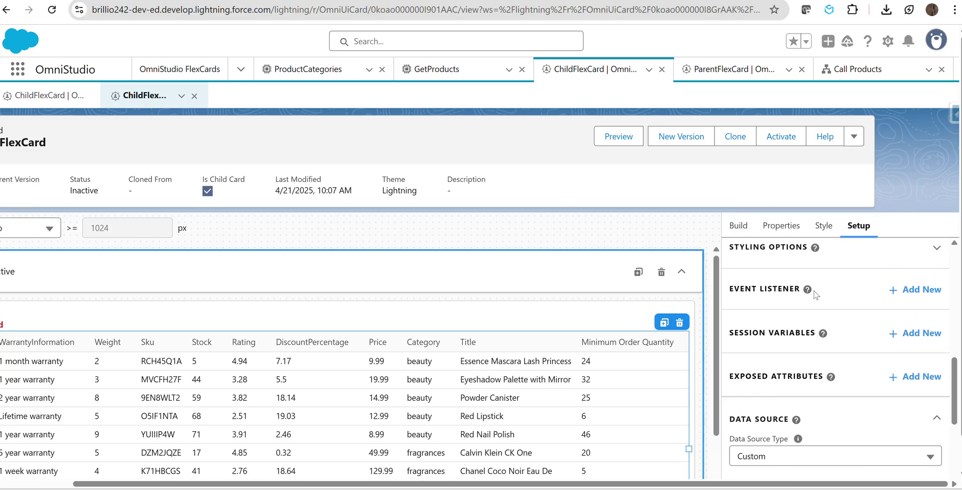
Add a new Custom Event listener with event name selectrow.
left_click(929, 296)
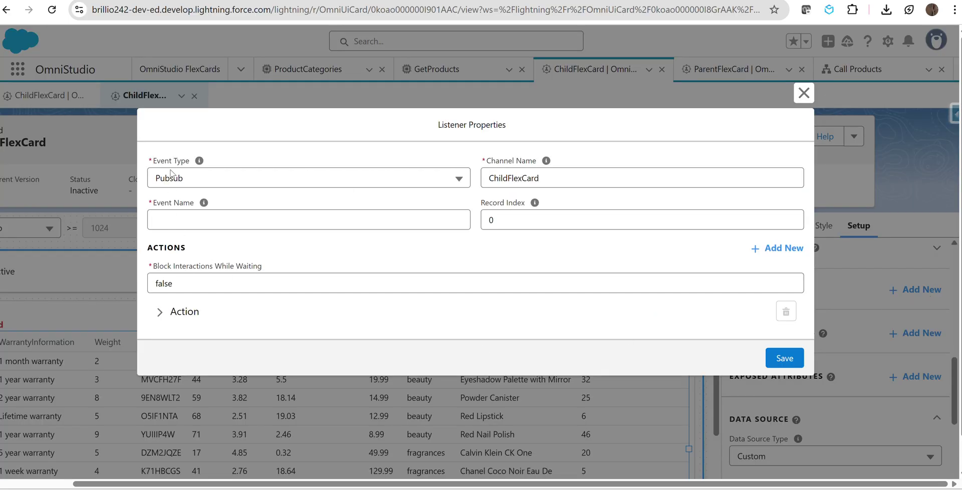
left_click(292, 179)
left_click(387, 184)
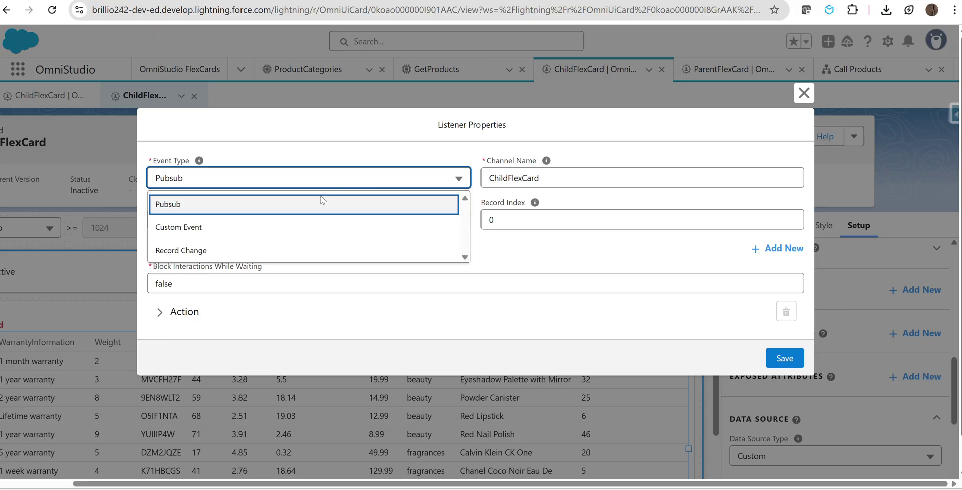
left_click(300, 231)
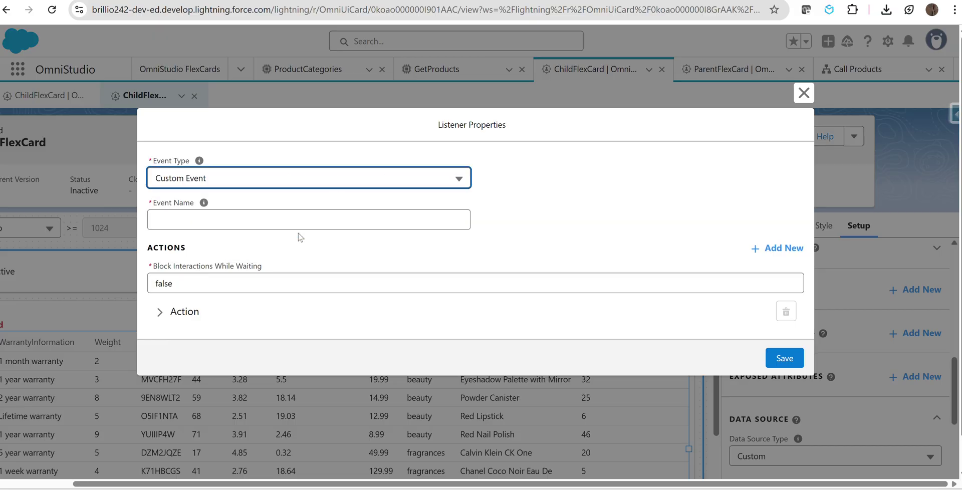
left_click(350, 223)
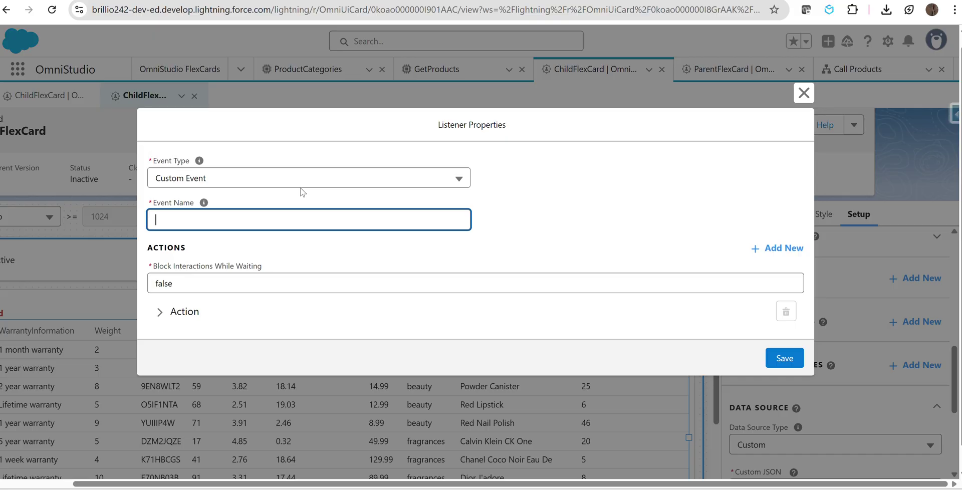
type("SELECT")
key("BackSpace")
key("BackSpace")
type("electrow")
key("ctrl+a")
Set the listener's action type to Update OmniScript and start typing the parent node name.
left_click(188, 312)
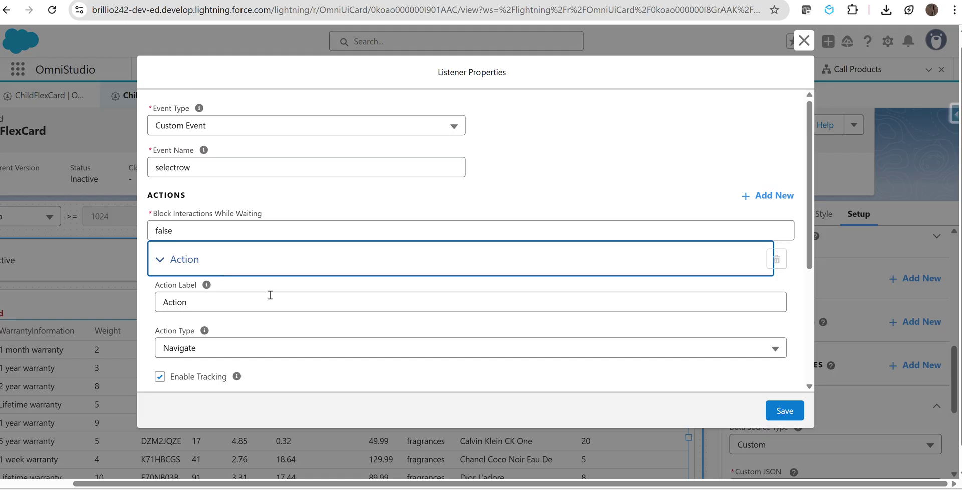
left_click(258, 348)
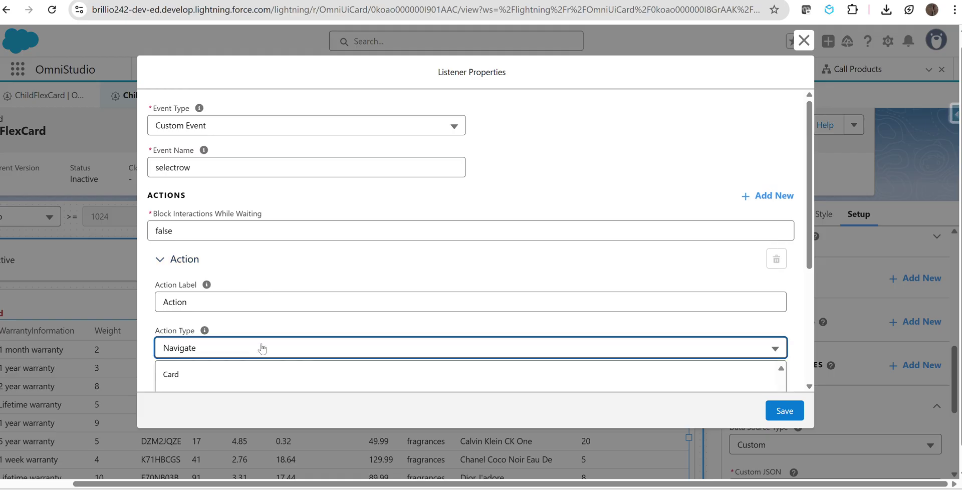
scroll(301, 331, "down", 4)
left_click(275, 337)
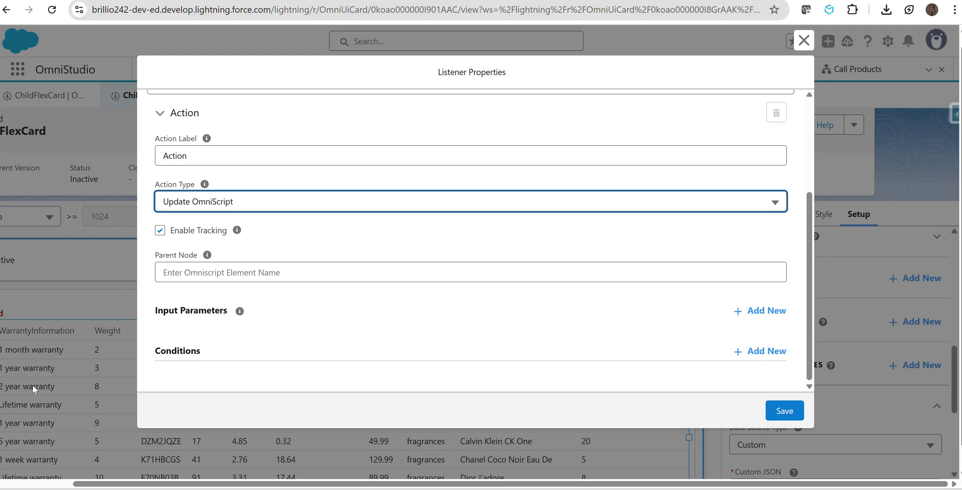
left_click(218, 276)
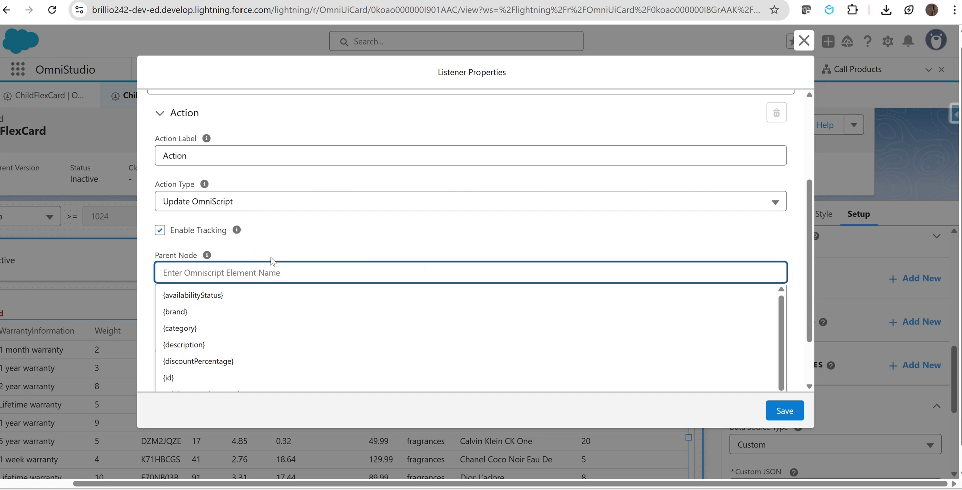
type("s")
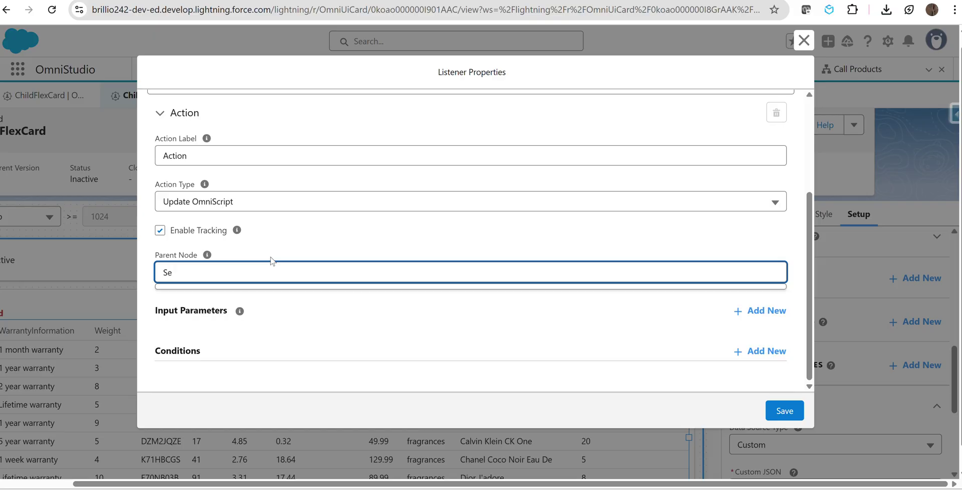
type("elect")
key("BackSpace")
Complete the parent node name as SelectedProduct.
type("edProduct")
left_click(371, 234)
scroll(272, 339, "down", 1)
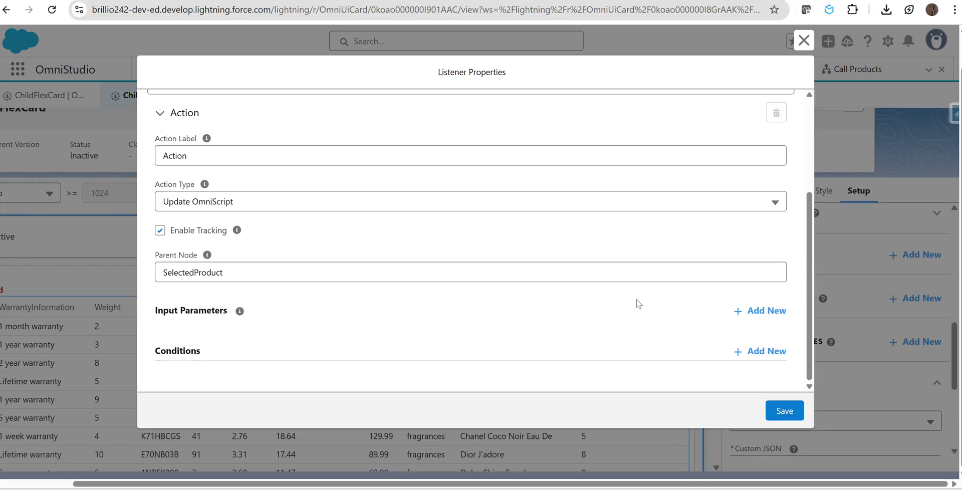
Add an input parameter with key selectrow and begin entering its value.
left_click(767, 312)
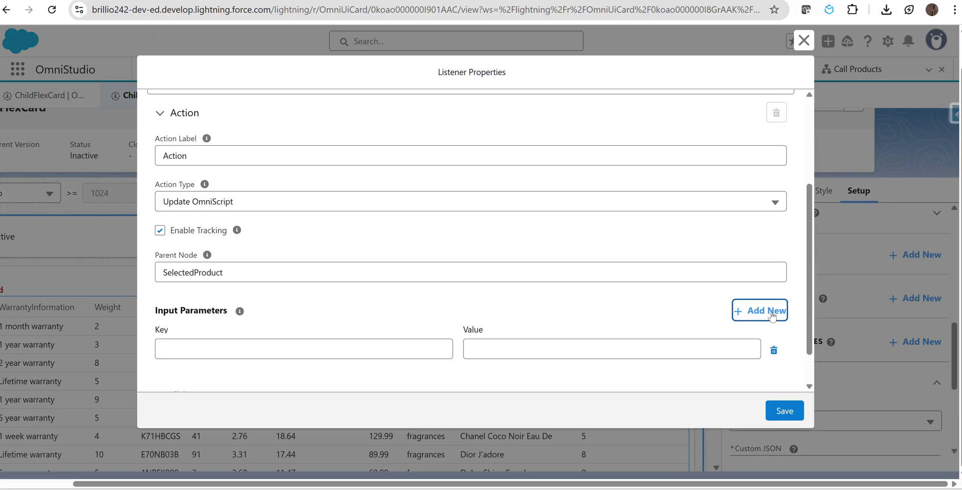
left_click(331, 351)
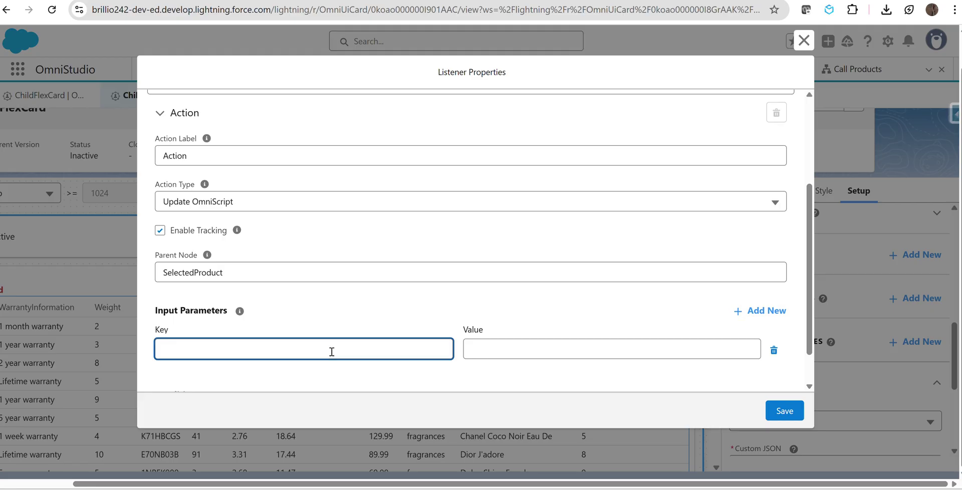
type("selectrow")
left_click(515, 349)
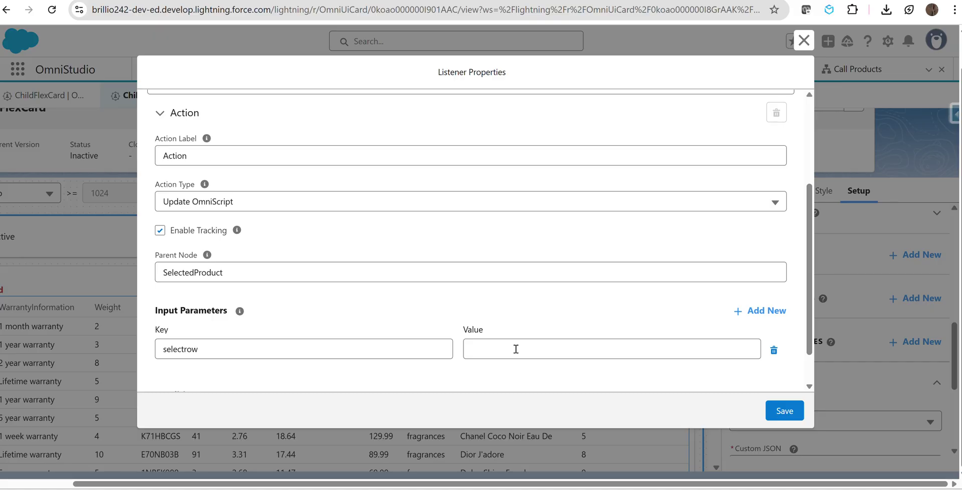
left_click(526, 349)
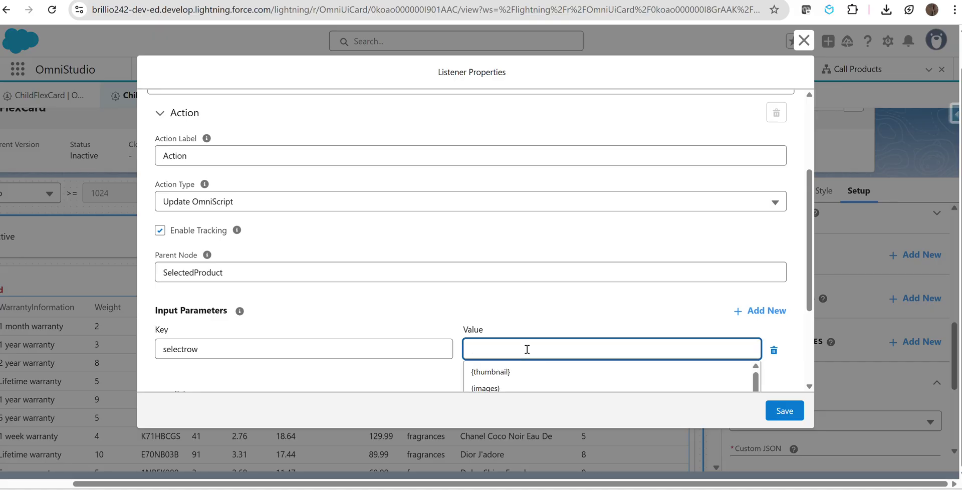
type("d")
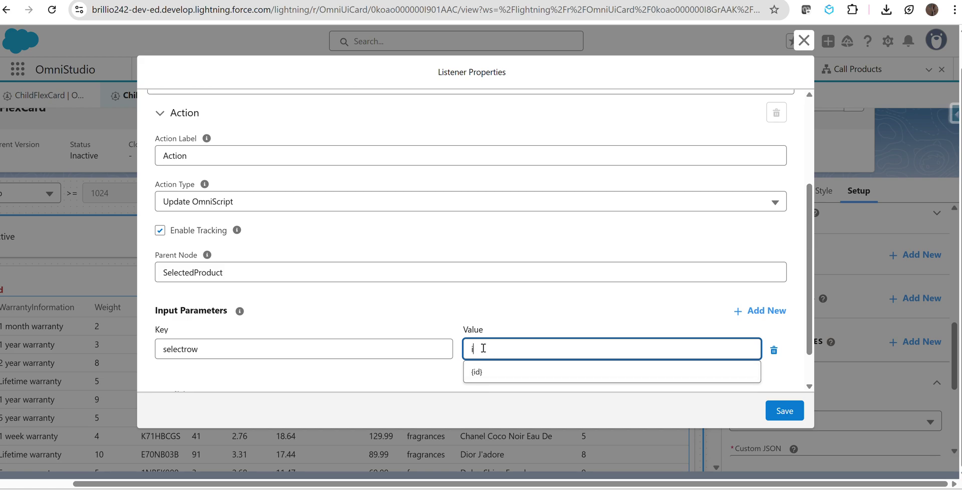
key("BackSpace")
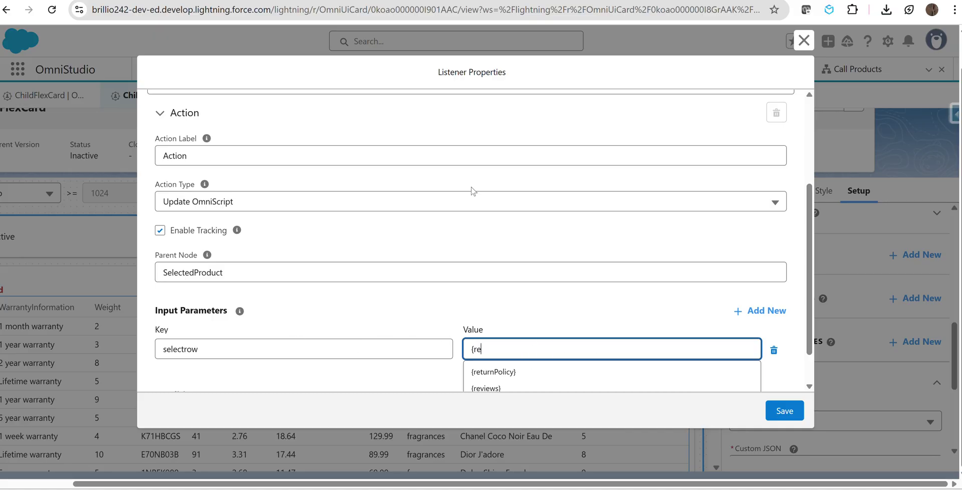
Confirm in the help article that values use {action.result.X} with X as the fieldName, then return.
key("alt+Tab")
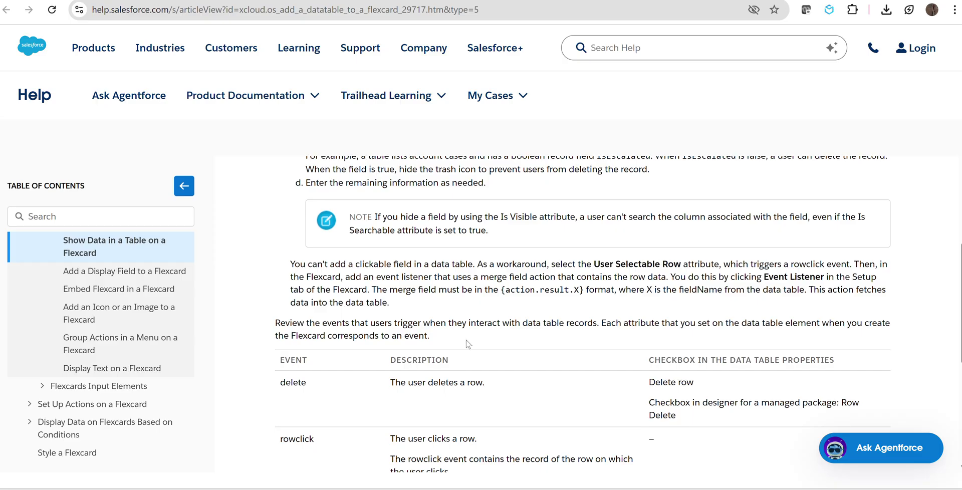
left_click_drag(501, 286, 587, 286)
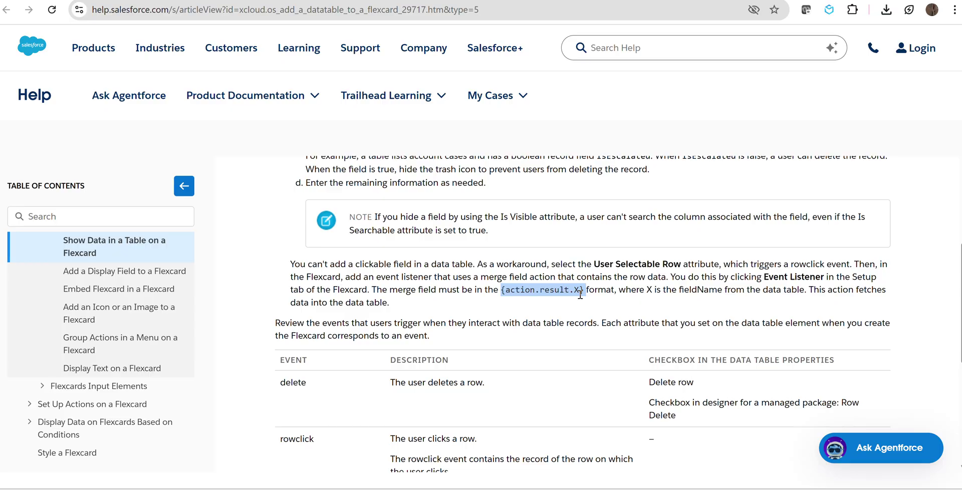
left_click_drag(679, 290, 807, 290)
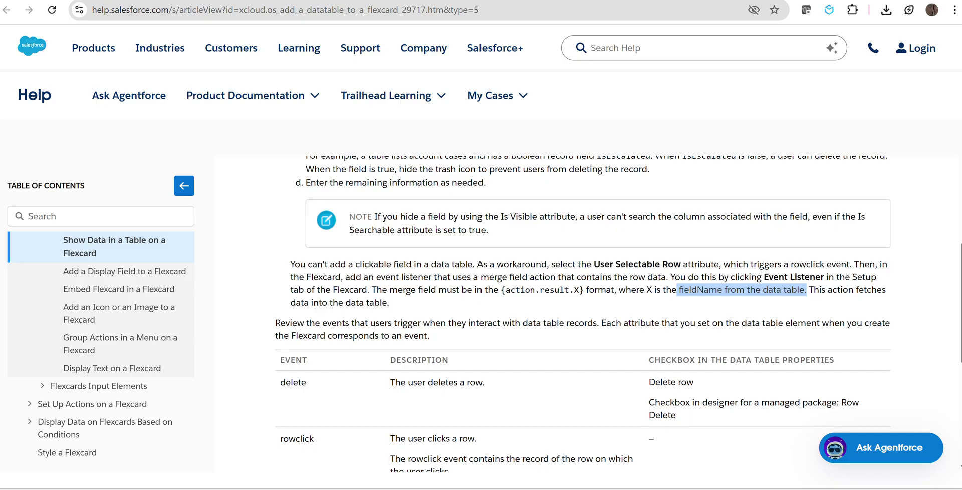
left_click(496, 2)
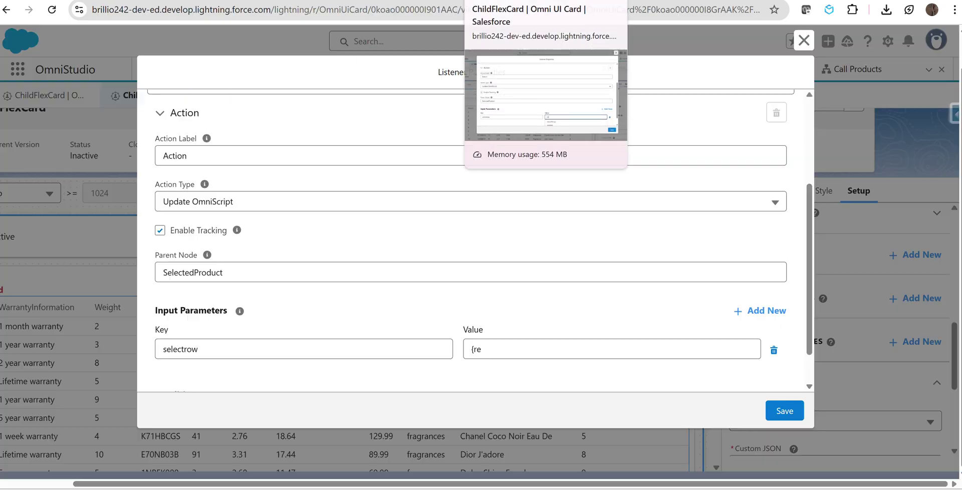
Set the selectrow parameter's value to {action.result.selectrow}.
left_click(505, 347)
key("BackSpace")
key("BackSpace")
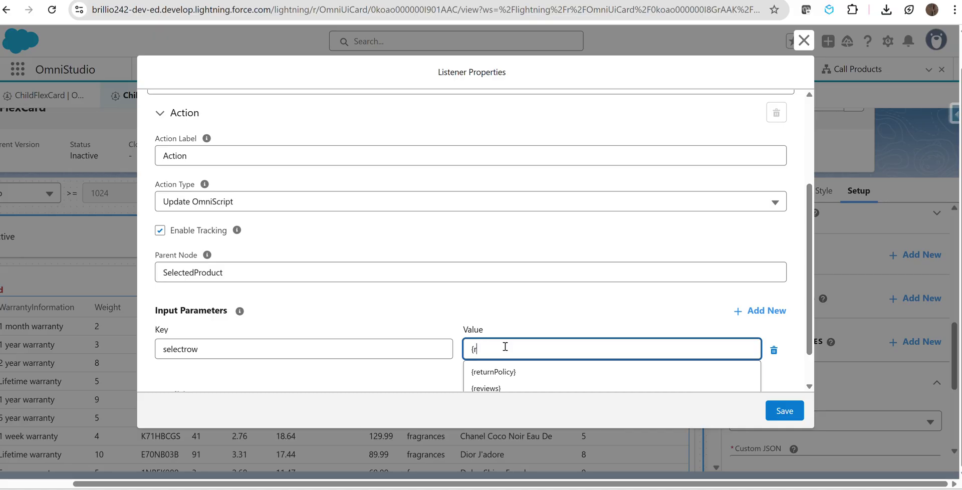
type("action")
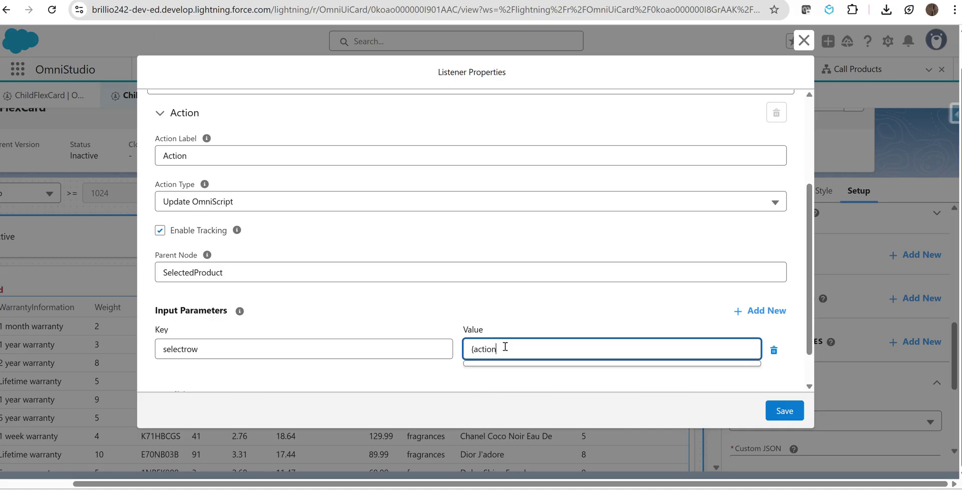
type(".result.selectro")
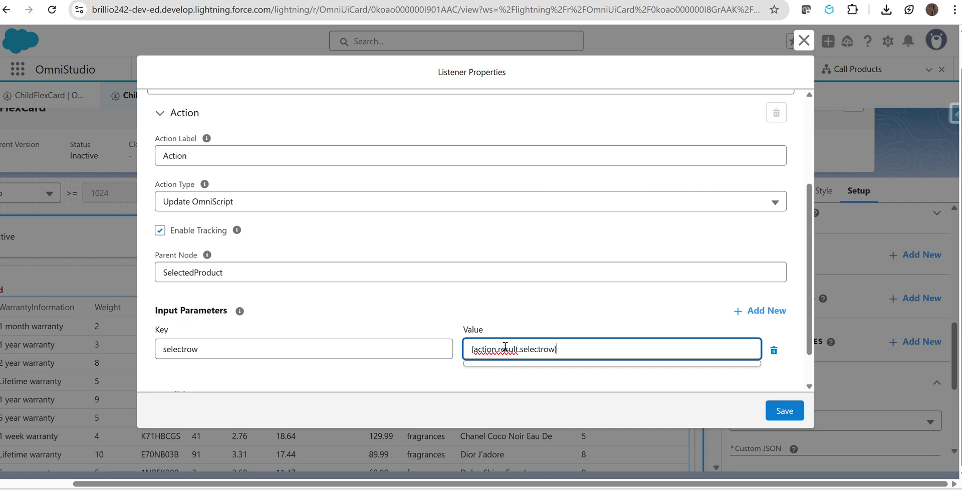
type("w}")
left_click(579, 302)
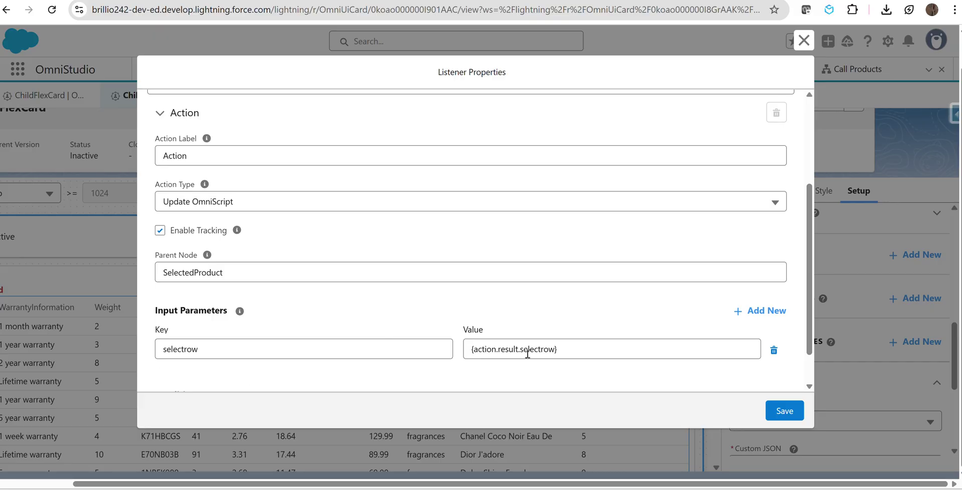
Add a second parameter with key Id and value {action.result.id}.
left_click(760, 310)
scroll(296, 308, "down", 2)
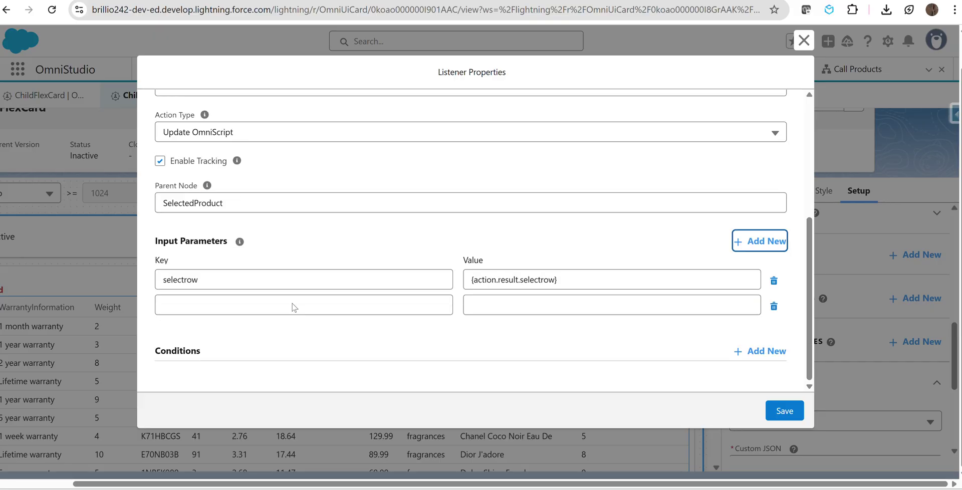
left_click(253, 314)
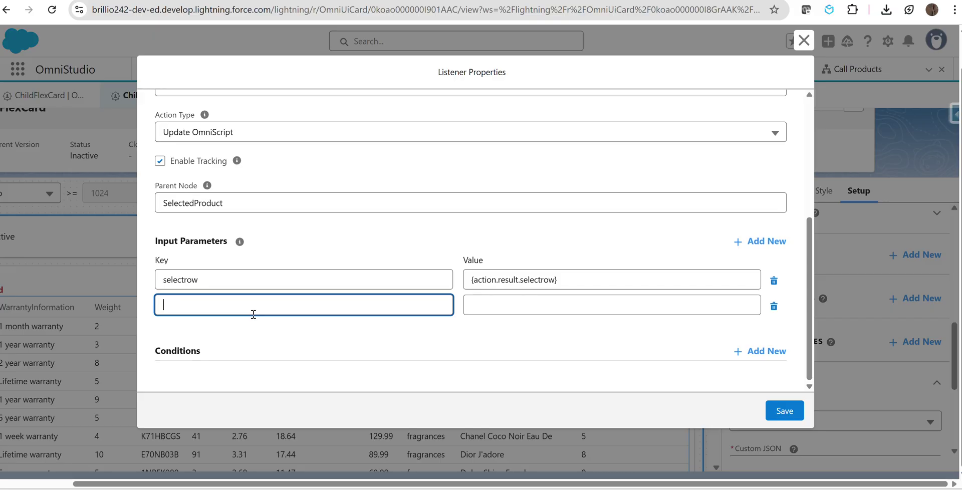
left_click(526, 301)
left_click(525, 304)
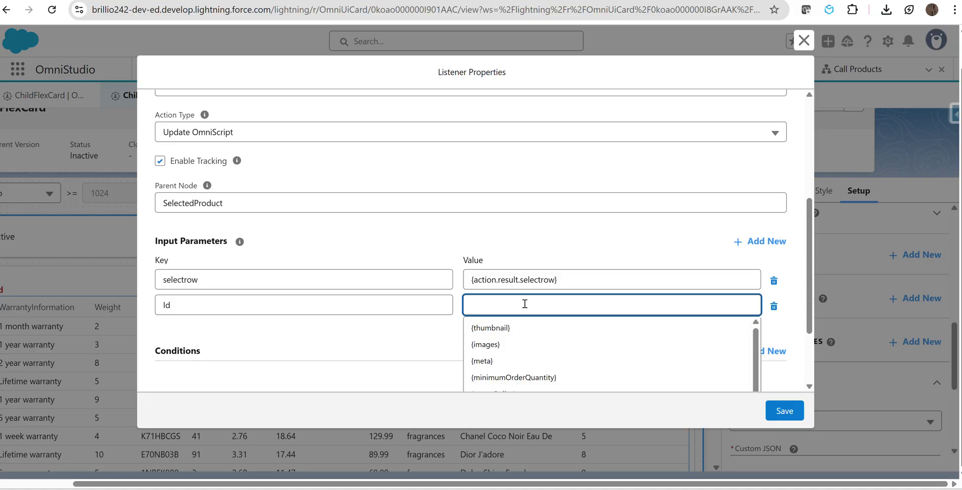
type("{}")
type("action")
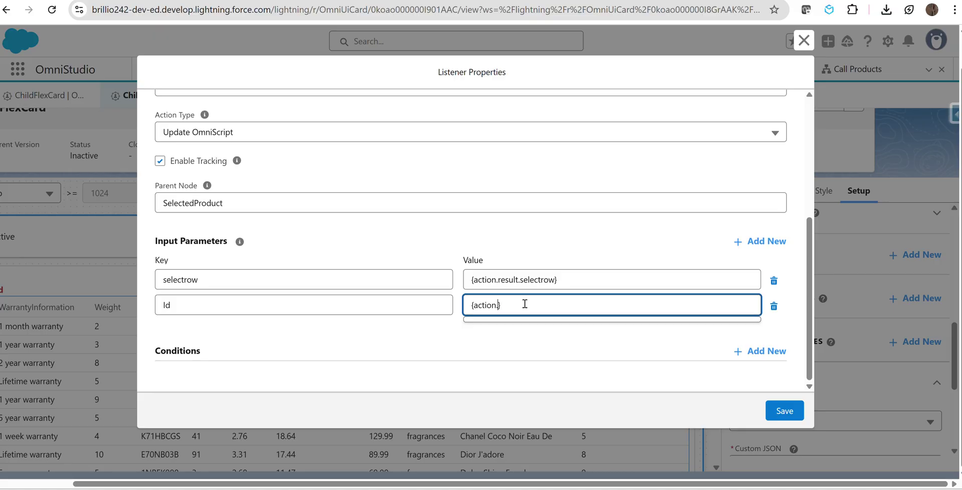
type(".result")
key("BackSpace")
left_click(533, 354)
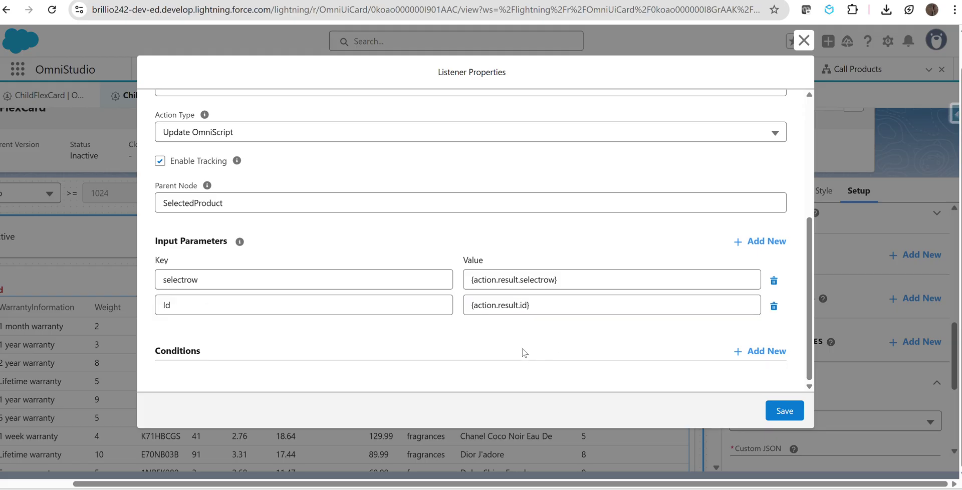
Add a third input parameter with key Rating.
left_click(767, 249)
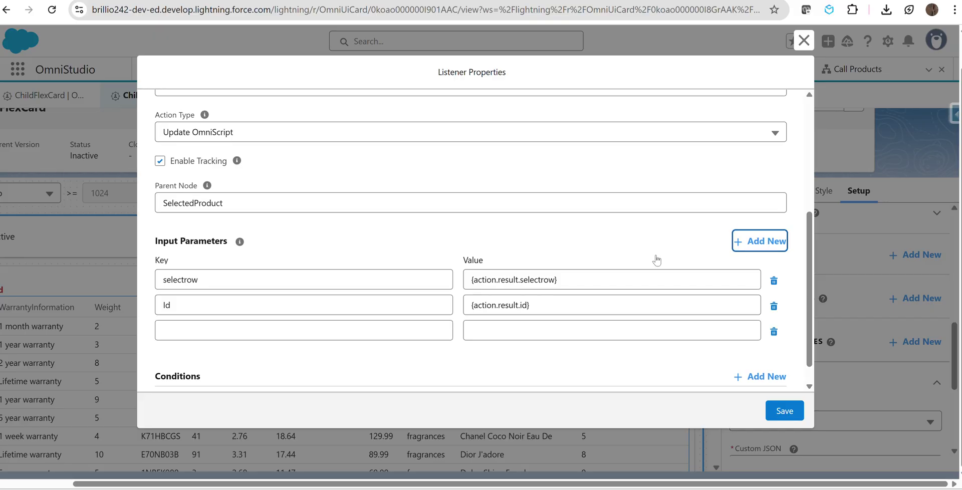
left_click(238, 331)
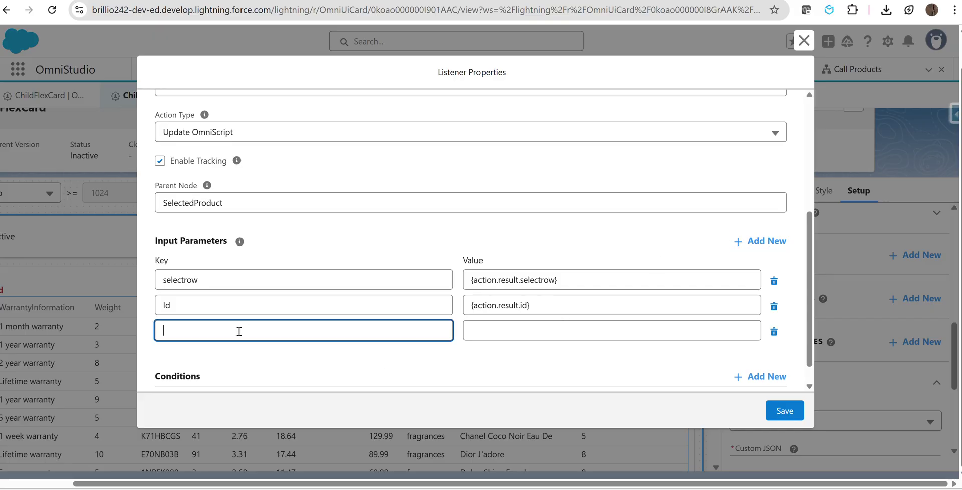
left_click(525, 337)
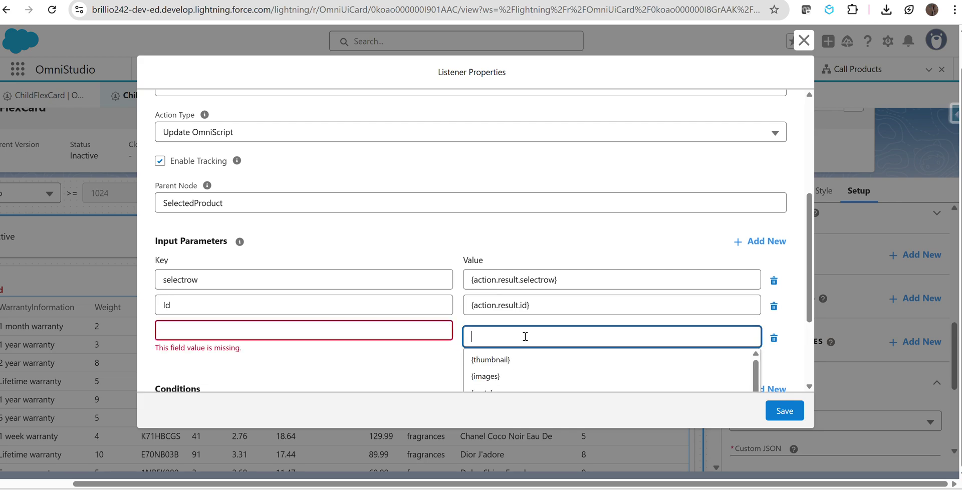
scroll(544, 339, "down", 2)
scroll(543, 342, "down", 3)
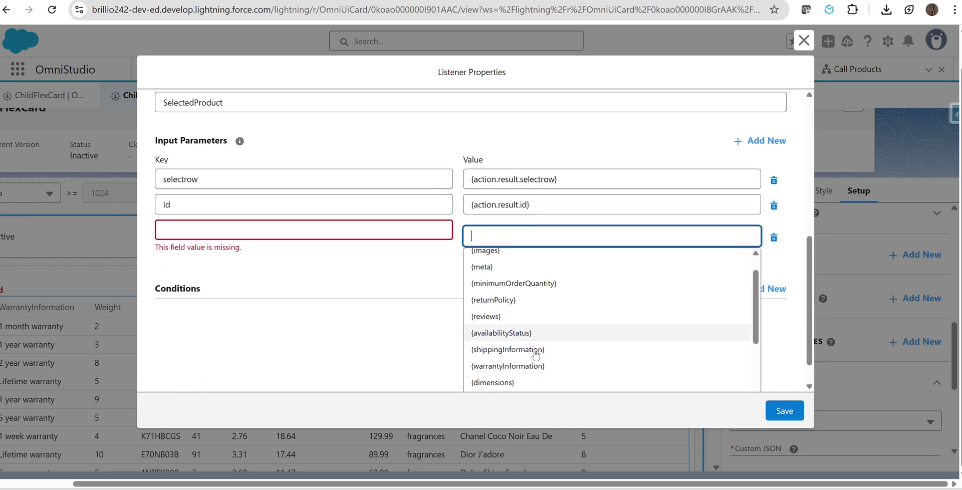
scroll(535, 355, "down", 4)
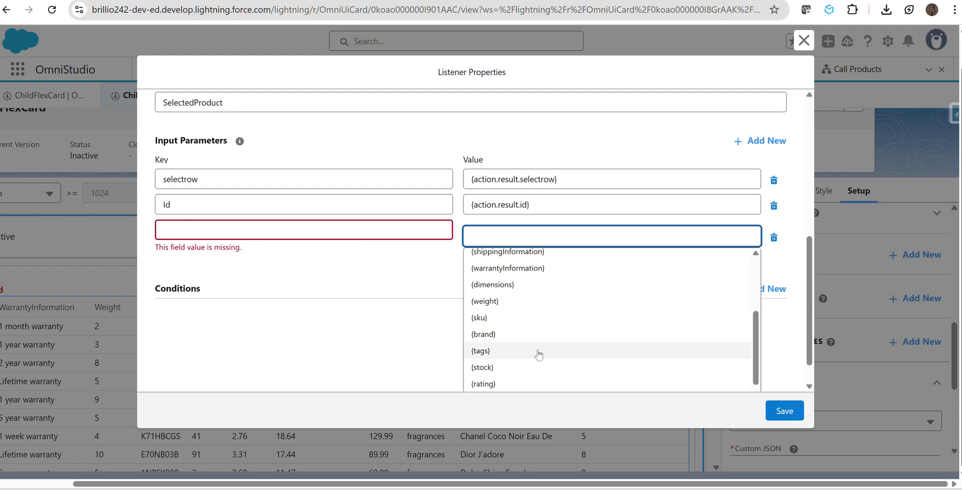
scroll(535, 355, "down", 2)
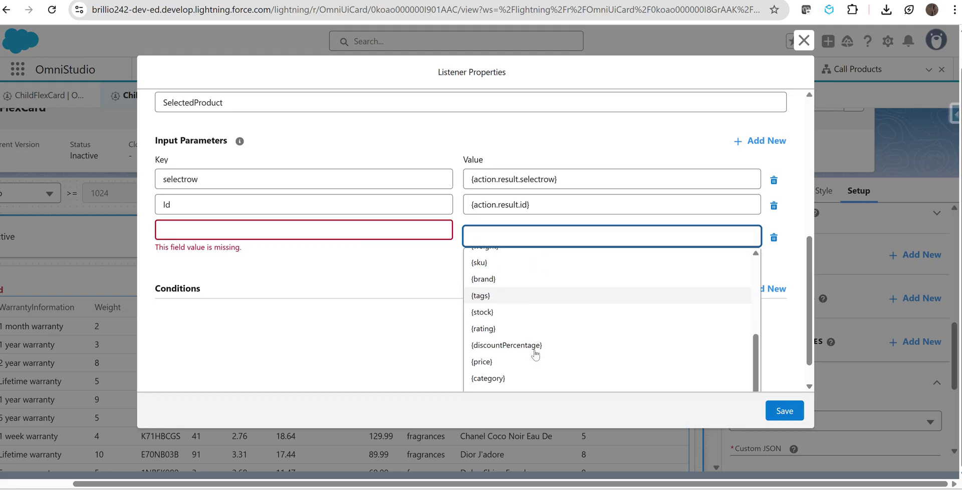
left_click(282, 232)
type("R")
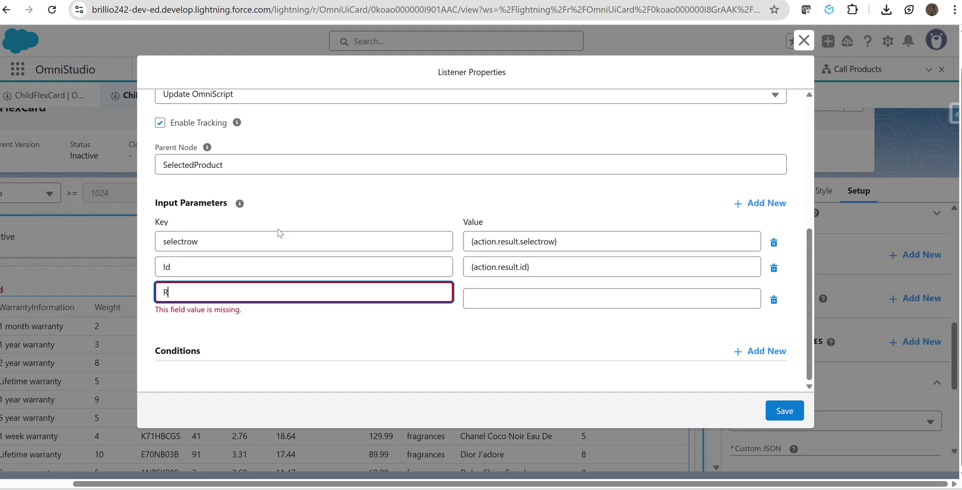
type("ating")
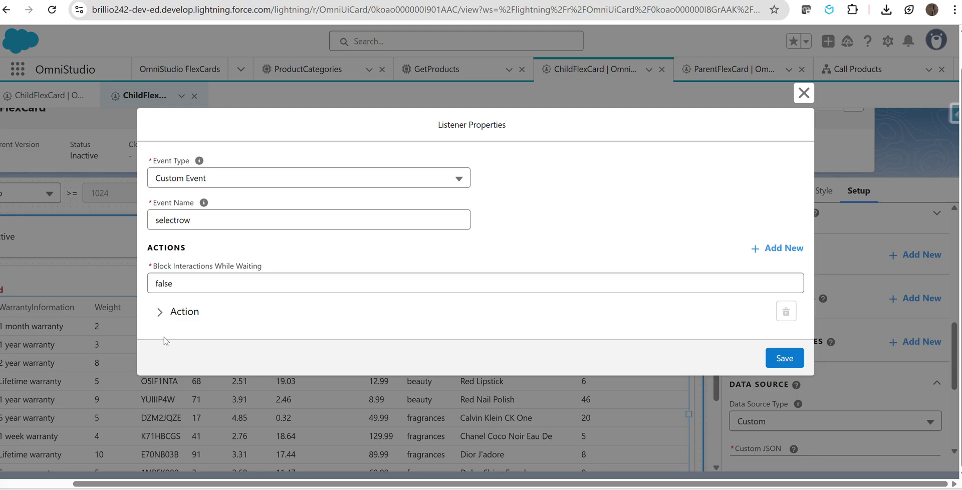
Set Rating's value to {action.result.rating} and save the selectrow listener.
left_click(166, 311)
scroll(459, 295, "down", 5)
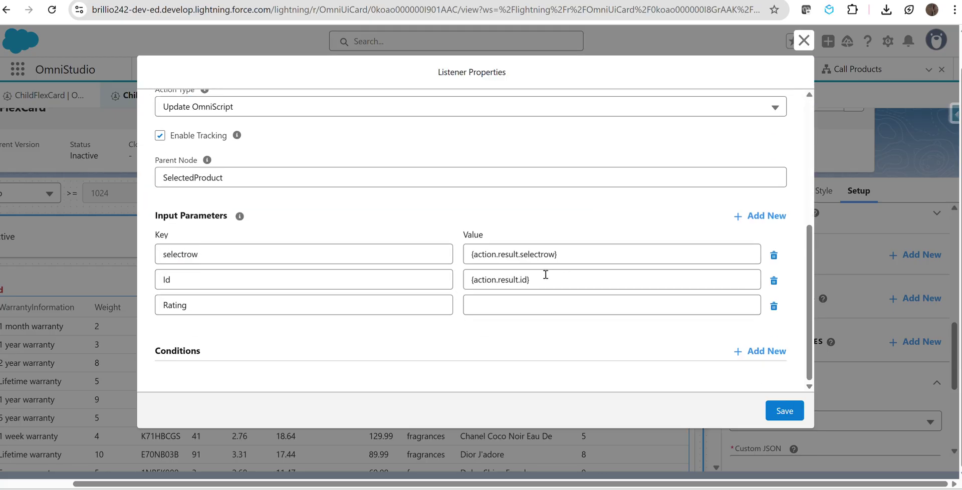
left_click_drag(546, 277, 465, 277)
key("ctrl+c")
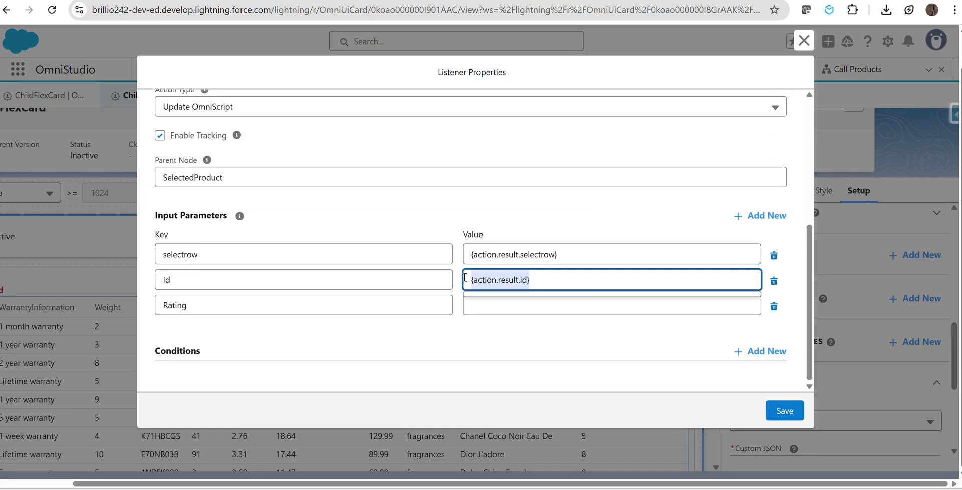
left_click(506, 342)
left_click(529, 301)
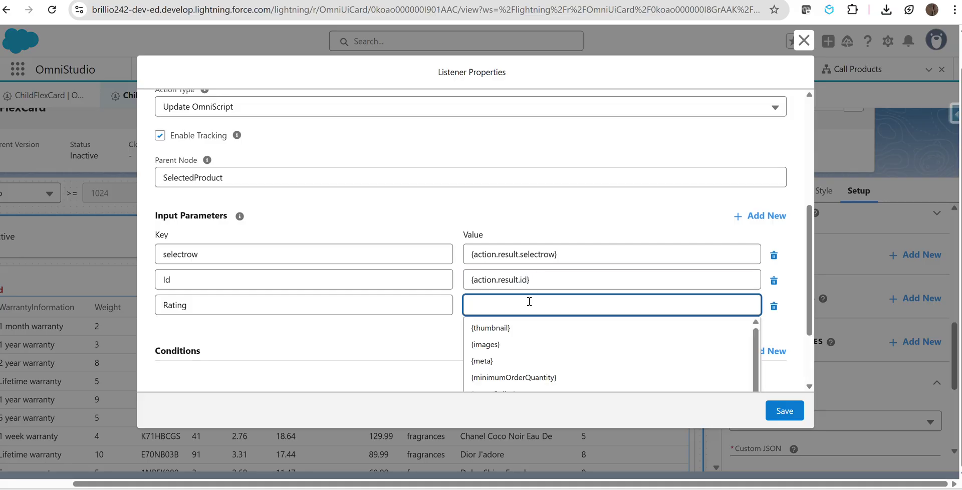
key("ctrl+v")
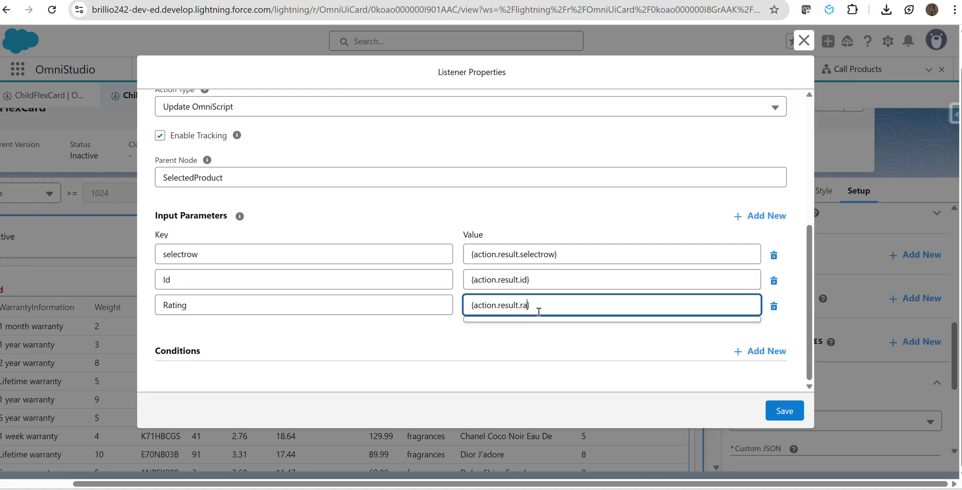
type("rating")
left_click(583, 364)
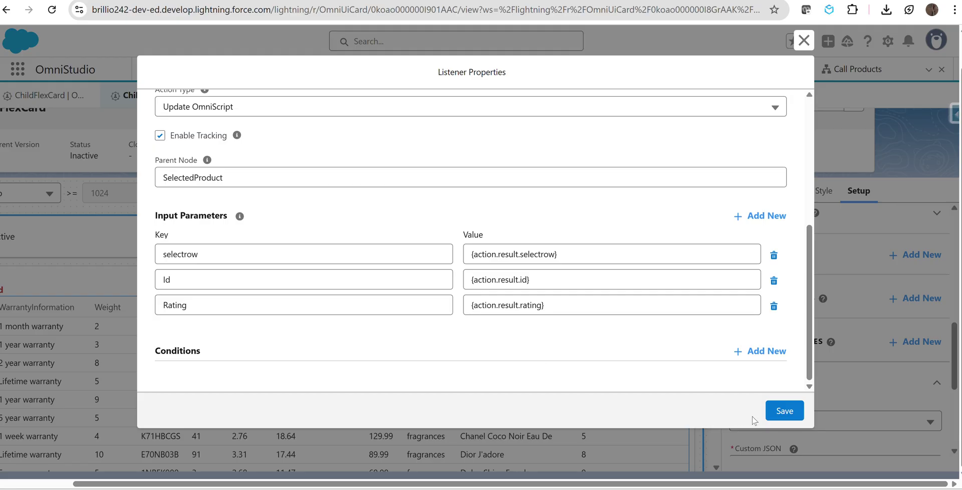
scroll(571, 254, "up", 3)
scroll(571, 254, "down", 3)
left_click(800, 415)
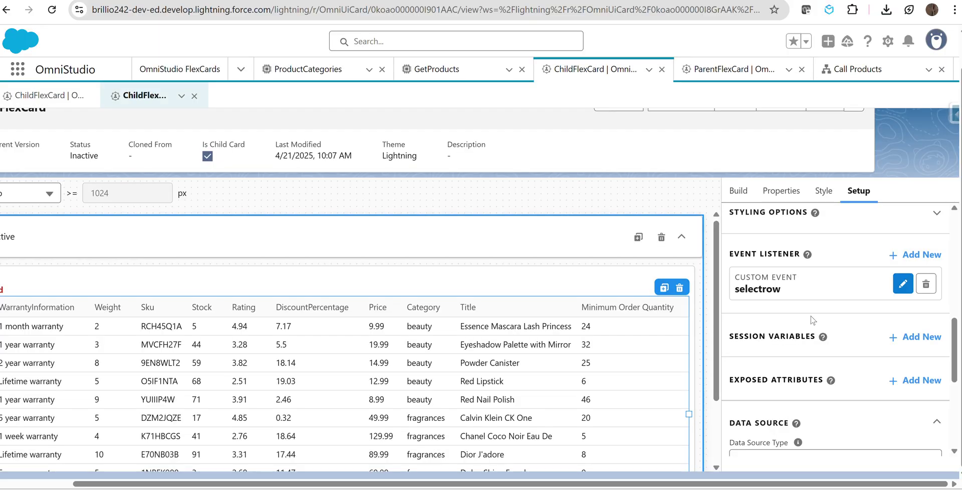
Activate the FlexCard, close the Activating dialog with Done, and reload ParentFlexCard.
scroll(810, 318, "up", 10)
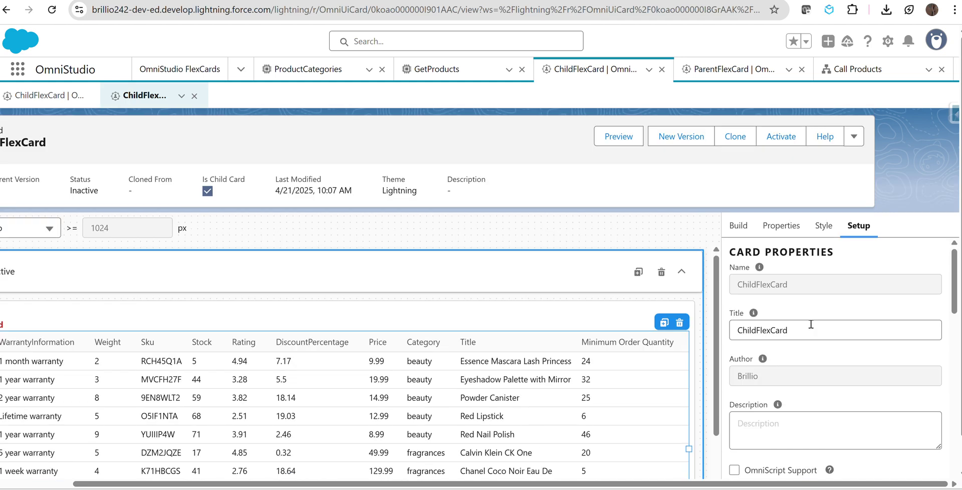
left_click(783, 135)
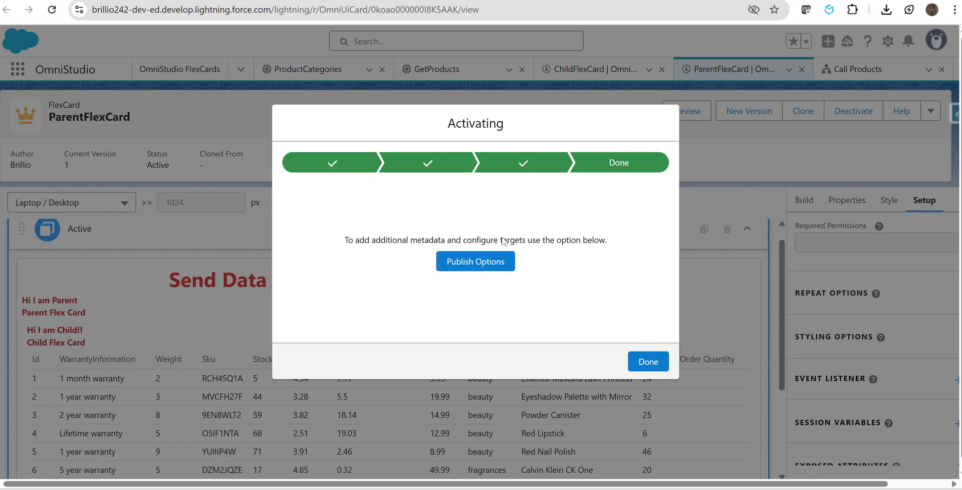
left_click(652, 366)
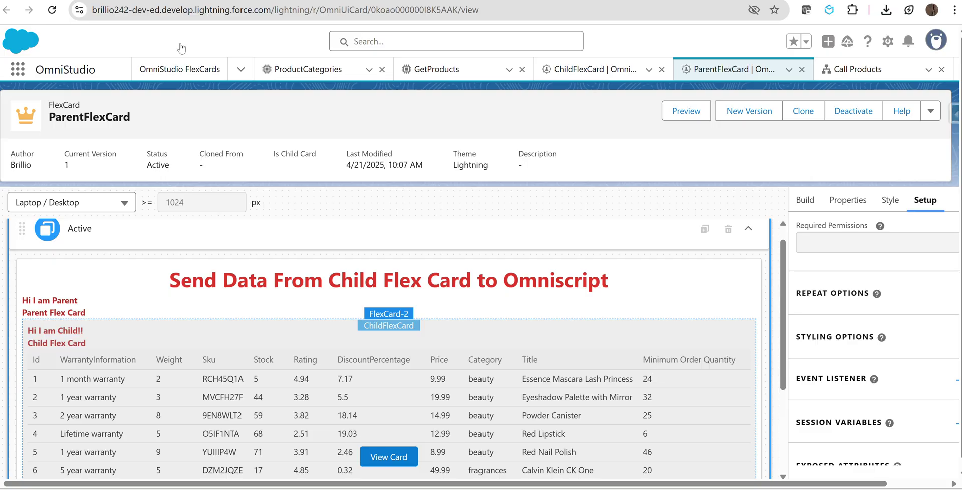
left_click(50, 13)
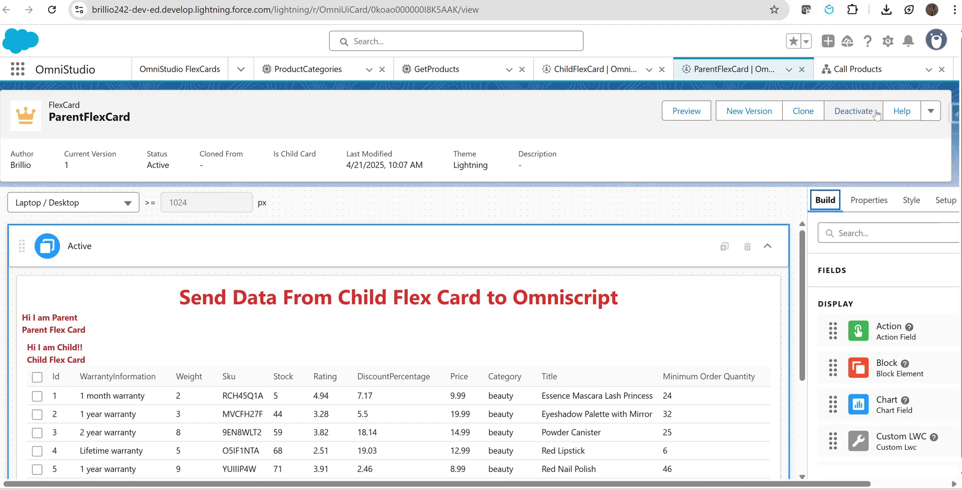
left_click(506, 148)
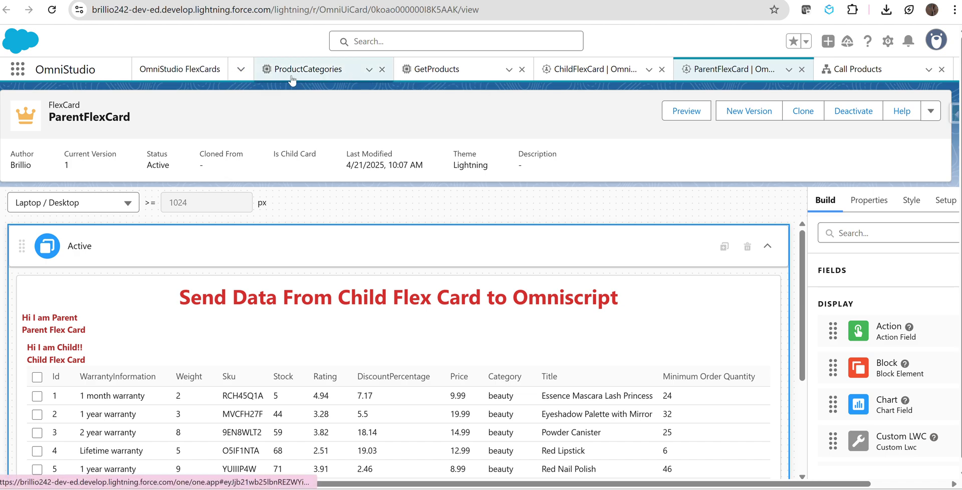
From the OmniScripts list, expand the Product/Categories group and open Call Products (Version 1).
left_click(240, 69)
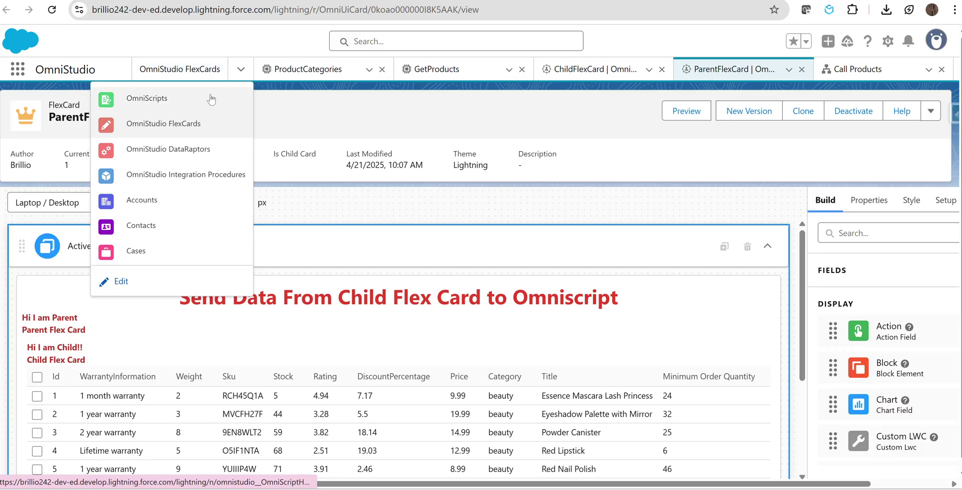
left_click(211, 99)
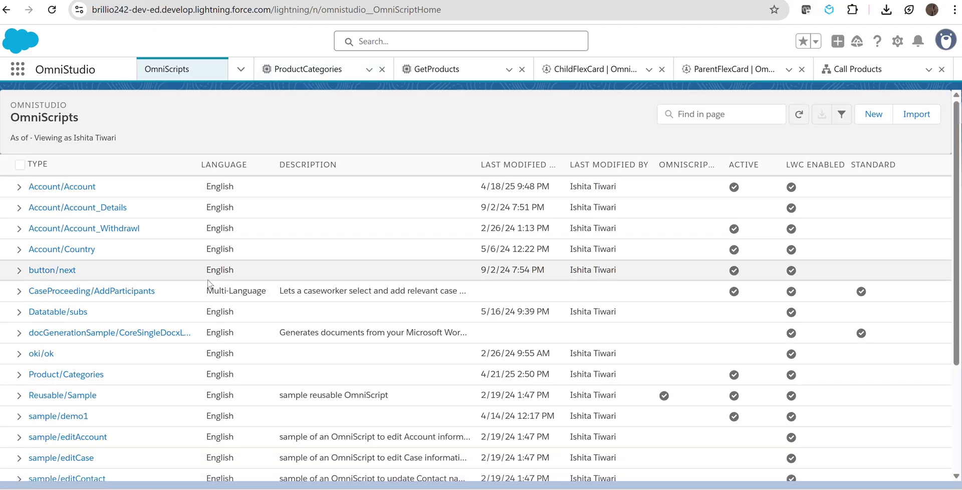
left_click(109, 375)
scroll(109, 375, "down", 1)
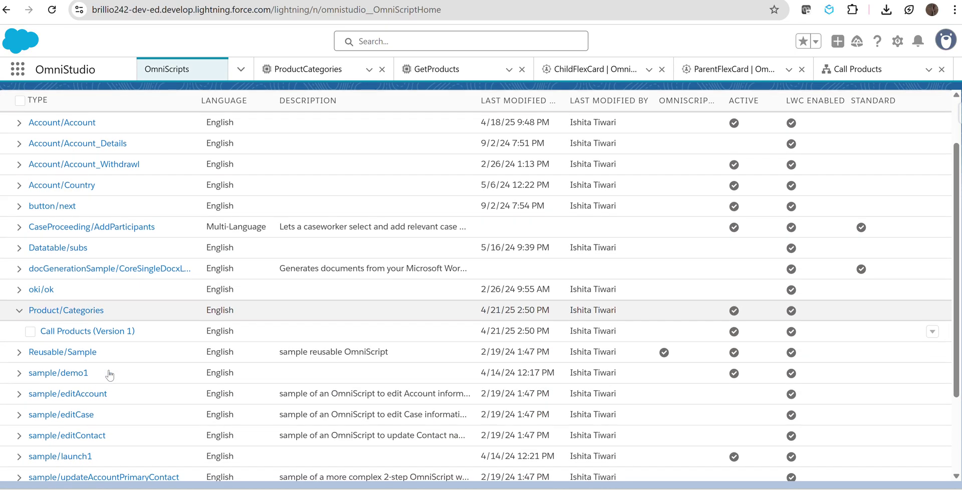
left_click(100, 331)
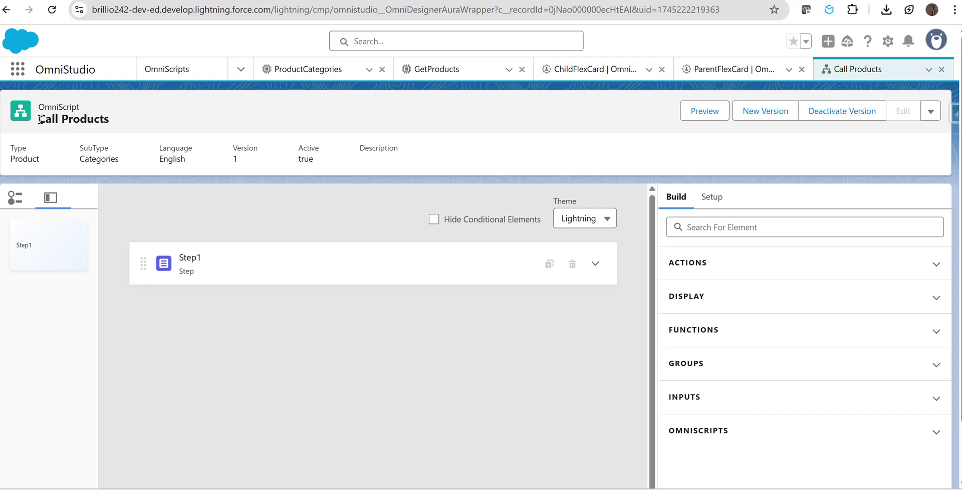
Expand Step1 to show its properties and the CustomLWC2 element embedding <c:cfParentFlexCard />.
left_click_drag(39, 119, 129, 127)
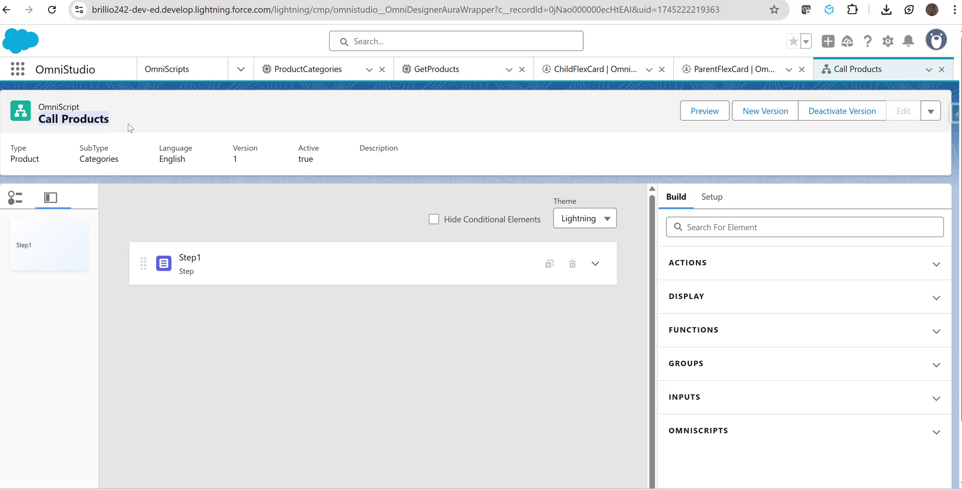
left_click(401, 267)
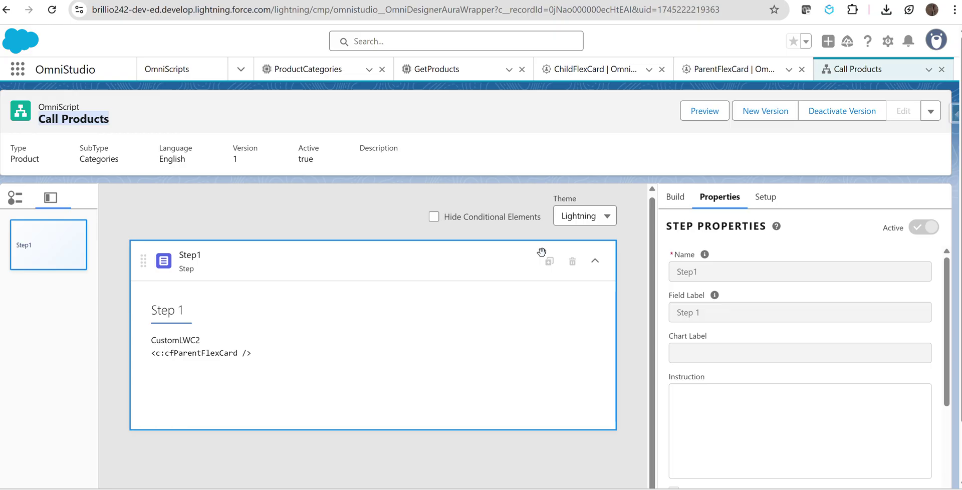
Preview Call Products, tick row 2 in the child table, and expand SelectedProduct (Id 2, Rating 3.28).
left_click(712, 119)
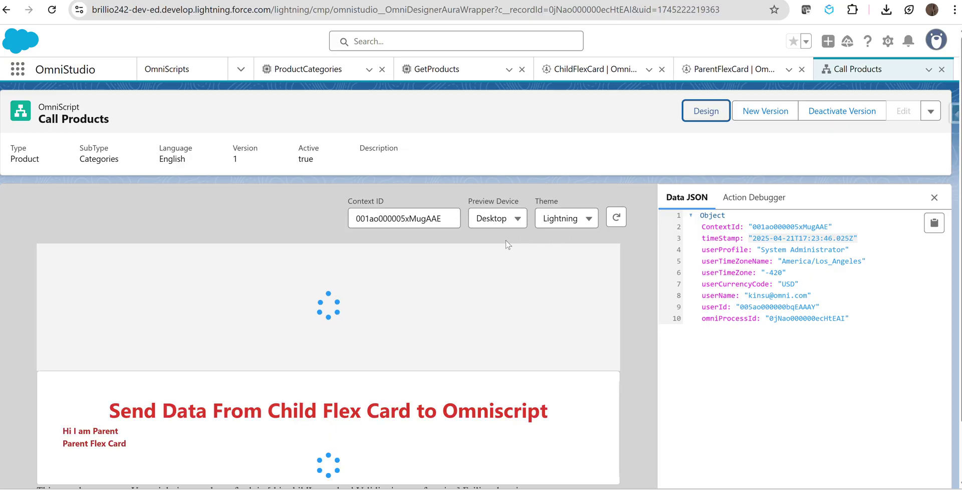
scroll(507, 245, "down", 2)
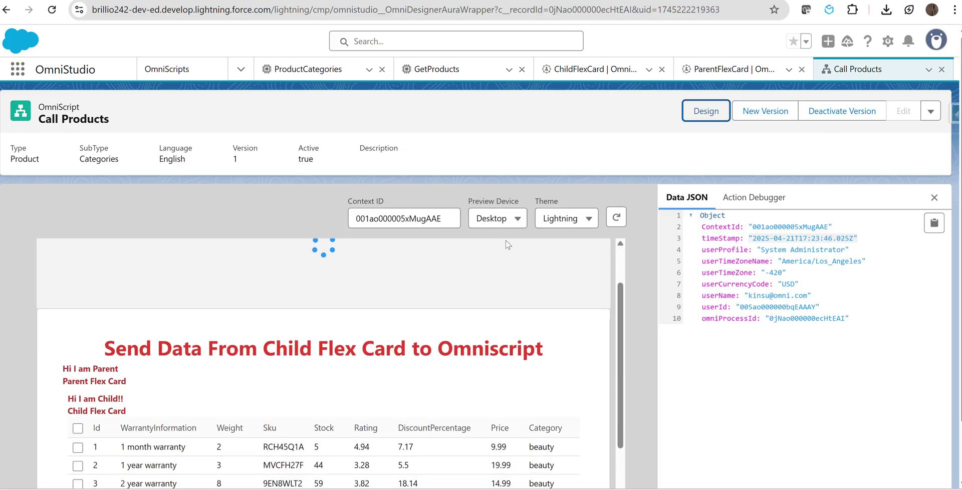
scroll(507, 245, "down", 2)
scroll(507, 245, "down", 3)
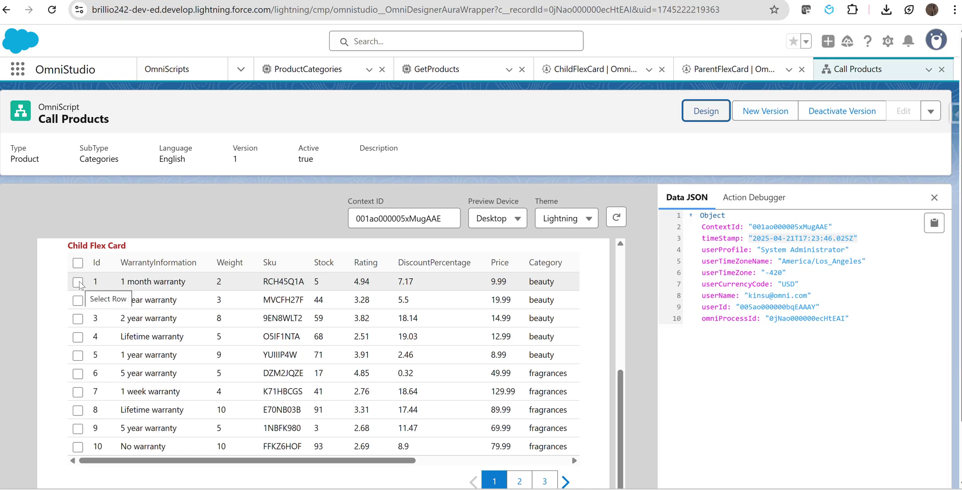
left_click(77, 300)
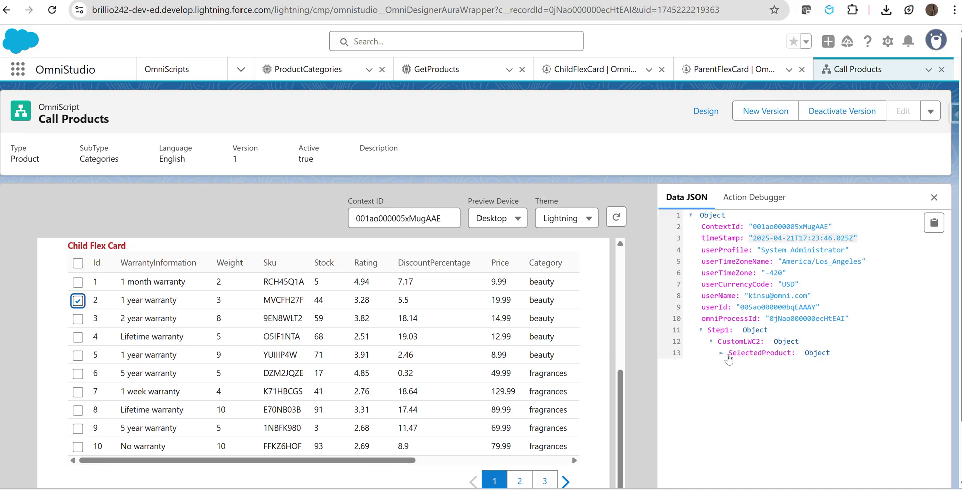
left_click(727, 355)
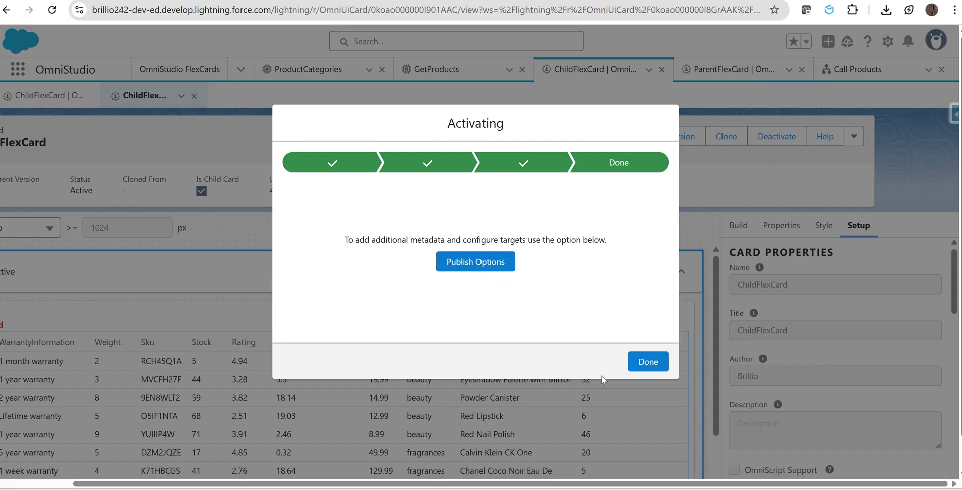
Dismiss the activation confirmation and open the selectrow event listener's Action details.
left_click(645, 361)
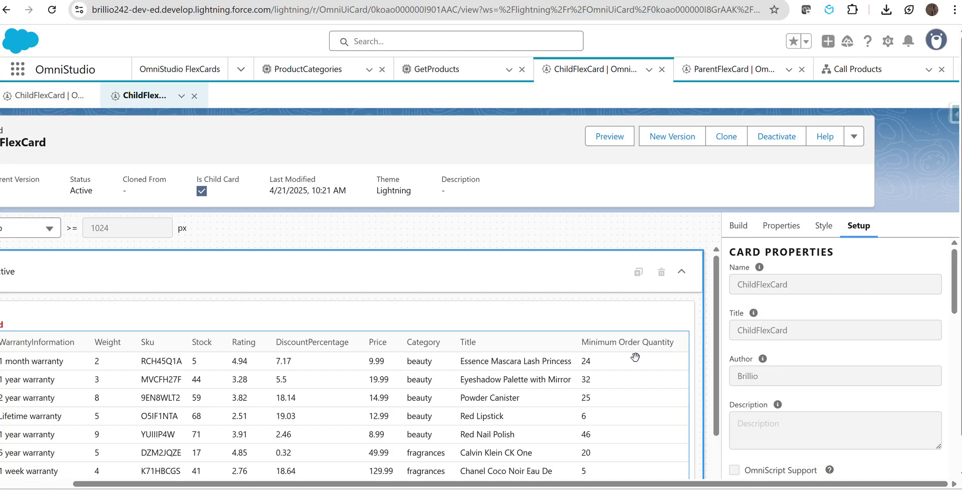
scroll(811, 327, "down", 7)
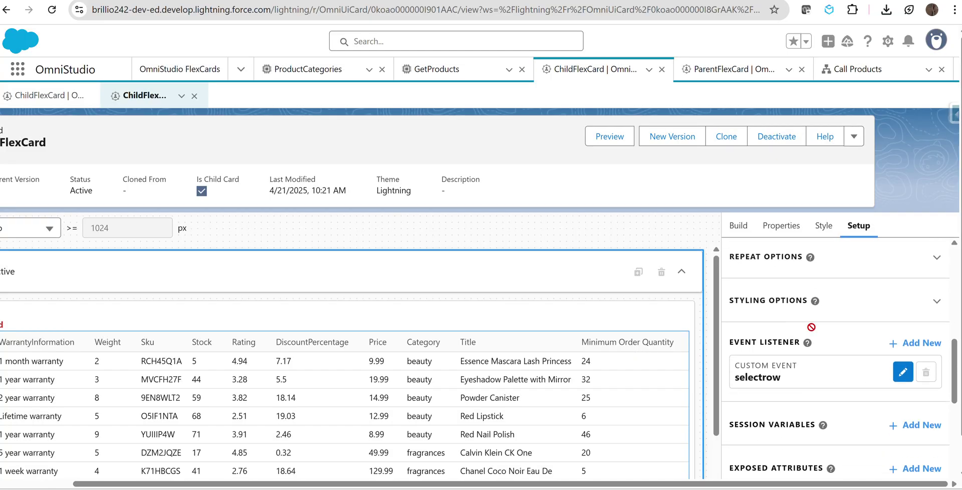
scroll(811, 327, "down", 1)
left_click(903, 348)
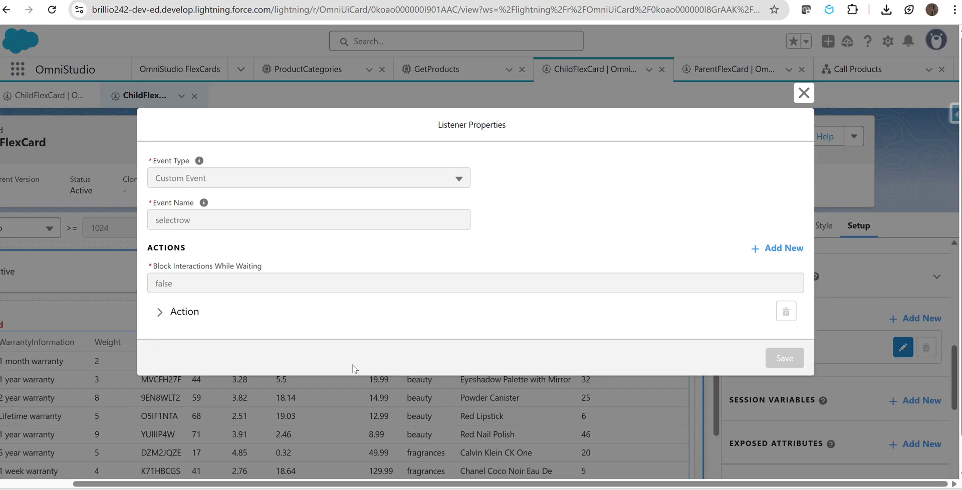
left_click(160, 312)
scroll(419, 300, "down", 5)
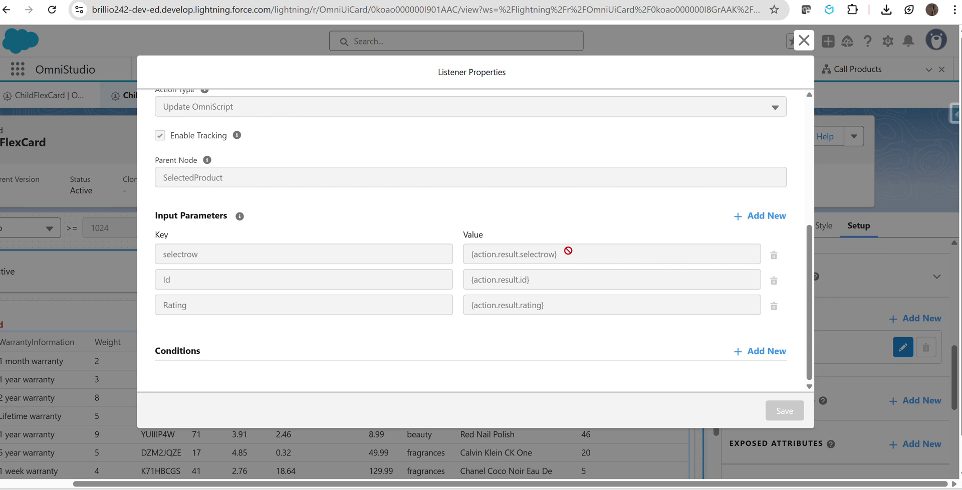
Review the listener's Input Parameters, highlighting the merge fields for selectrow and Id.
key("Return")
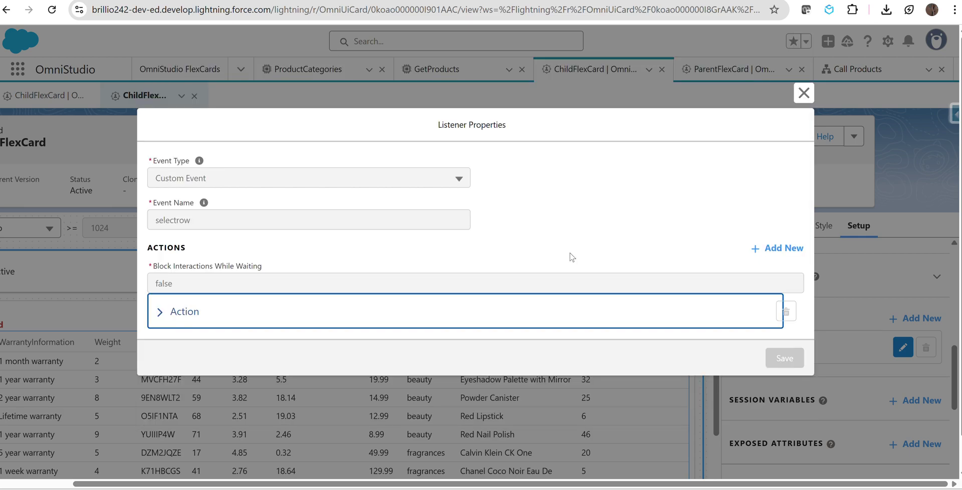
left_click(161, 311)
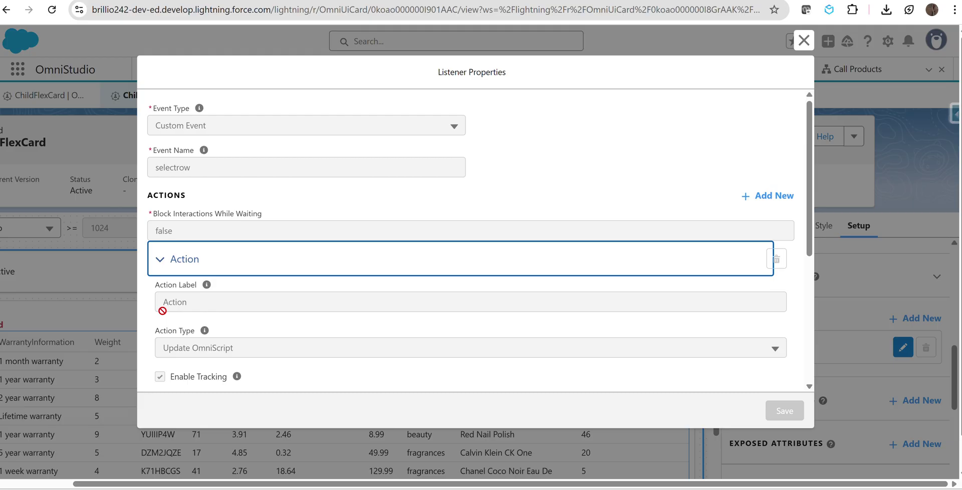
scroll(348, 318, "down", 5)
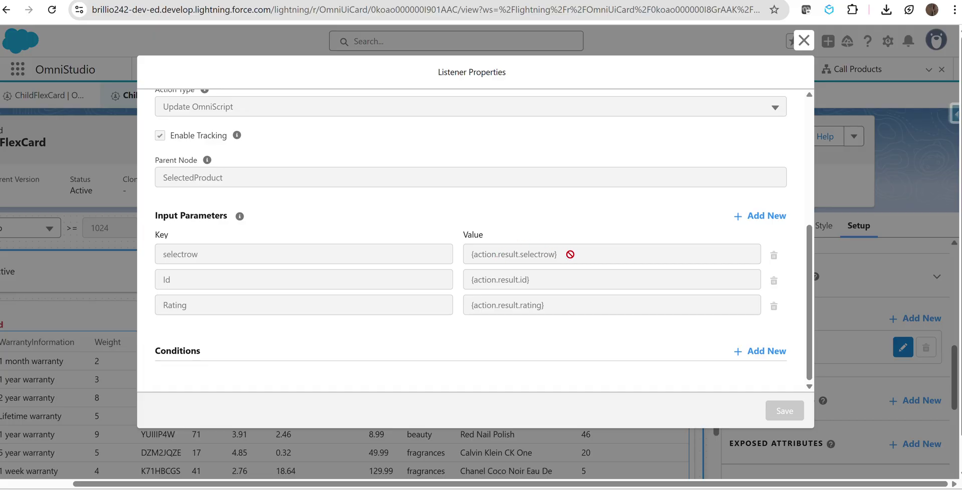
left_click_drag(559, 254, 468, 252)
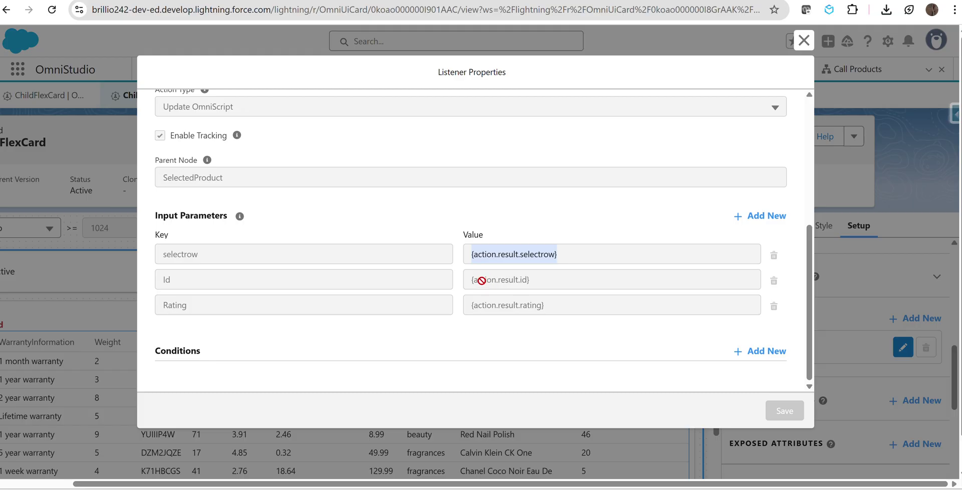
left_click_drag(471, 280, 520, 295)
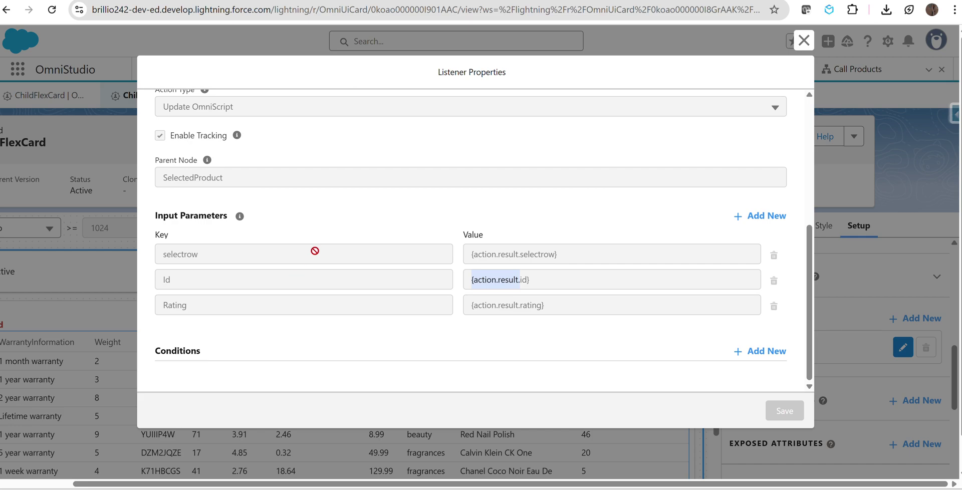
Switch to the FlexCard data-table help article noting X is the data table's fieldName.
scroll(316, 248, "up", 3)
scroll(317, 248, "up", 1)
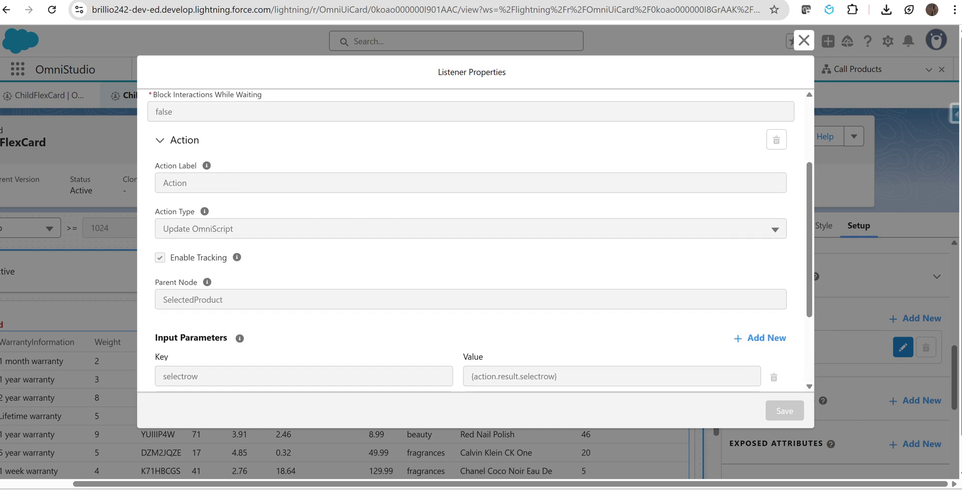
key("ctrl+Tab")
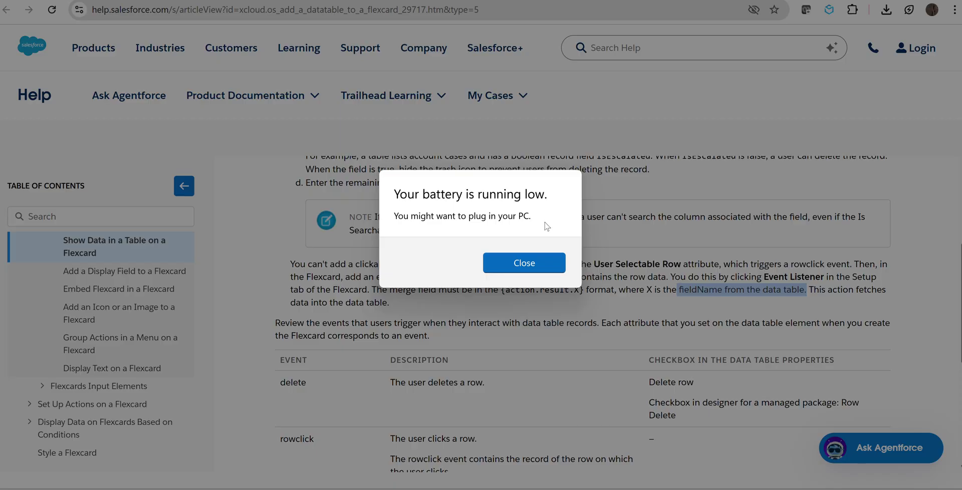
left_click(551, 262)
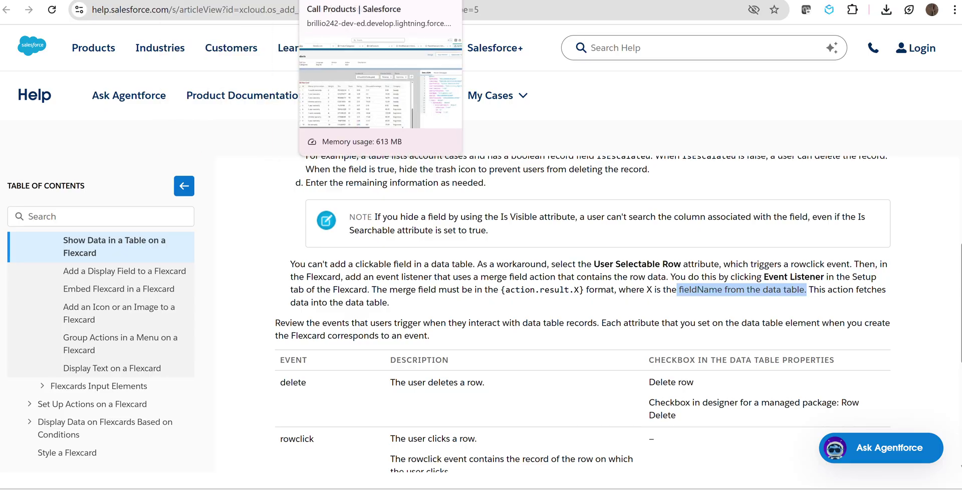
Back in the Call Products preview, tick row 5 and expand SelectedProduct showing Id 5, Rating 3.91.
left_click(180, 0)
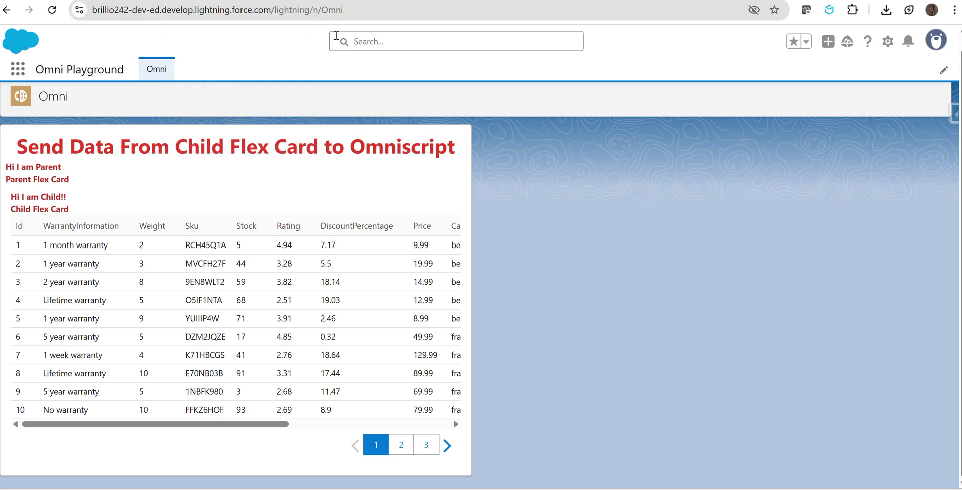
left_click(429, 1)
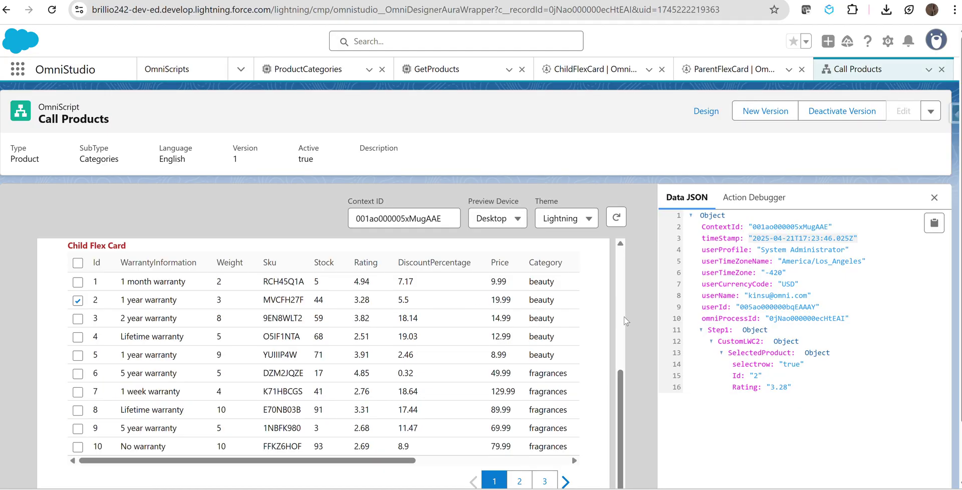
left_click(77, 354)
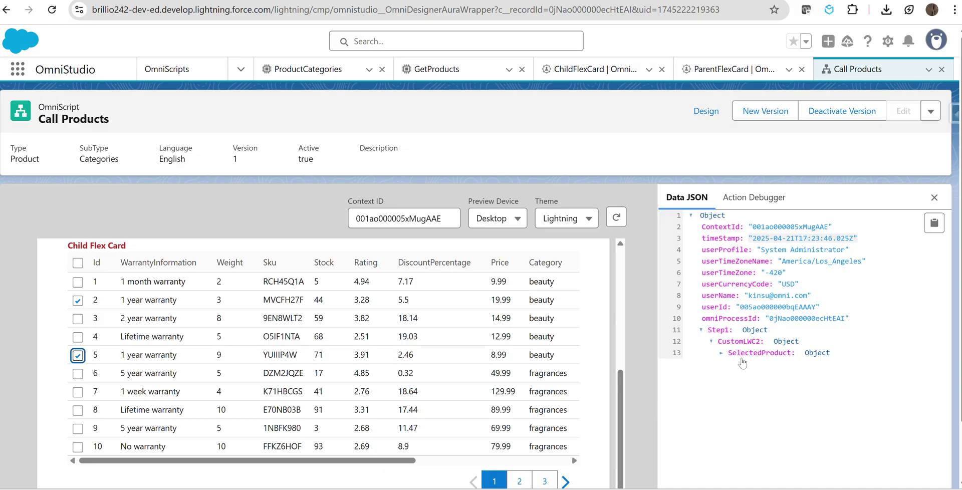
left_click(722, 354)
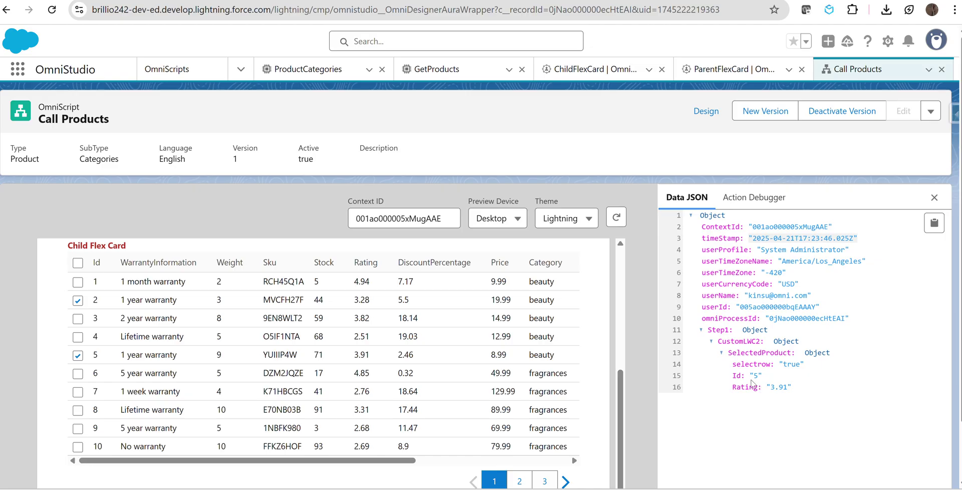